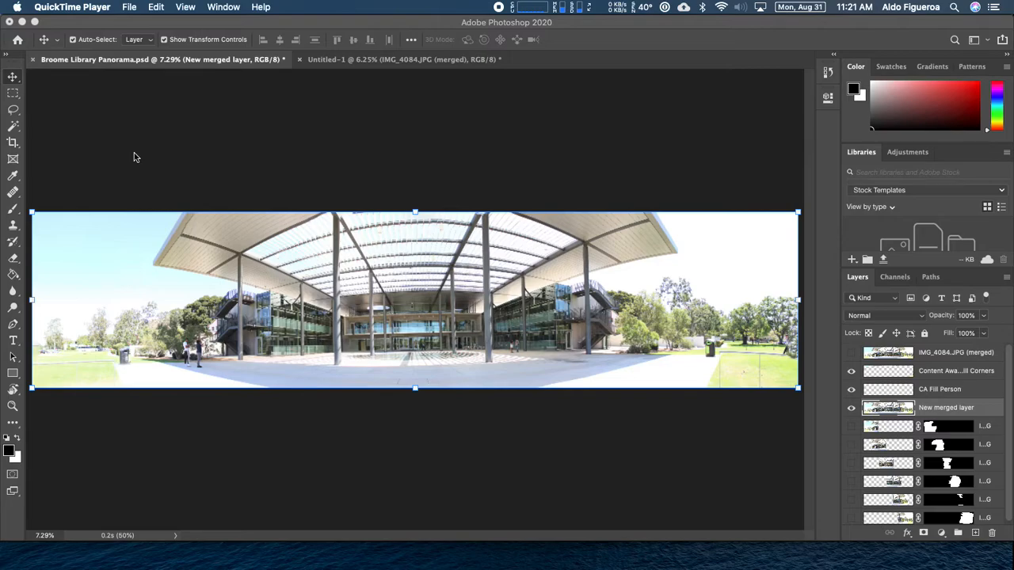
Zoom the panorama to 16.67%, centre the courtyard, and bring up the View menu
left_click(330, 150)
key("super+plus")
key("super+plus")
key("super+plus")
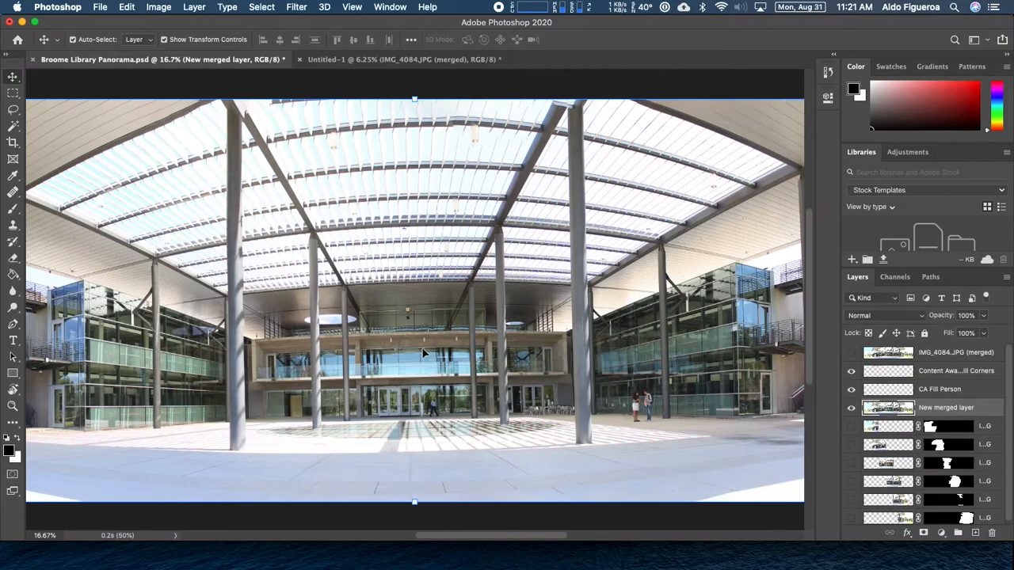
left_click_drag(414, 352, 414, 300)
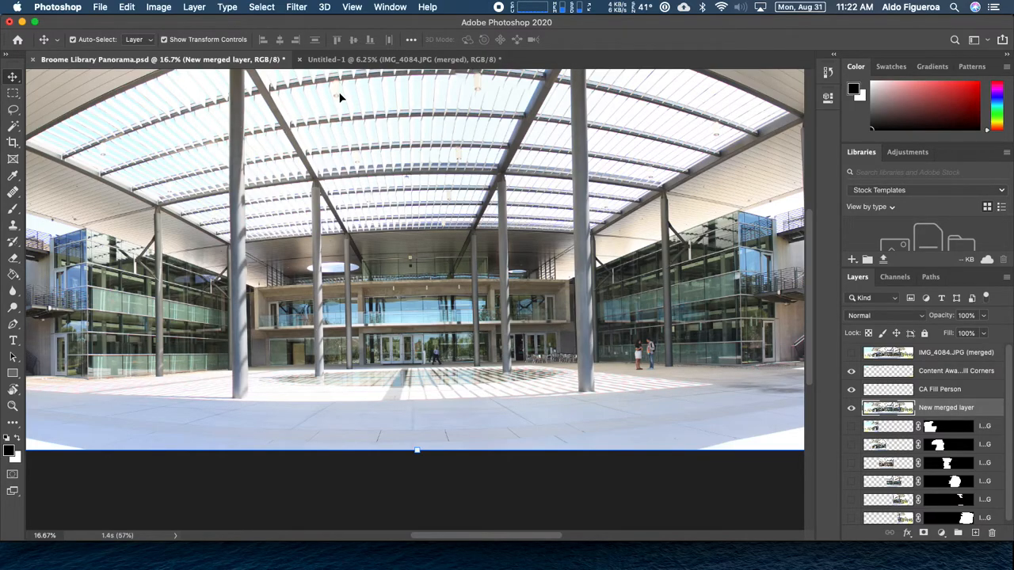
left_click(354, 7)
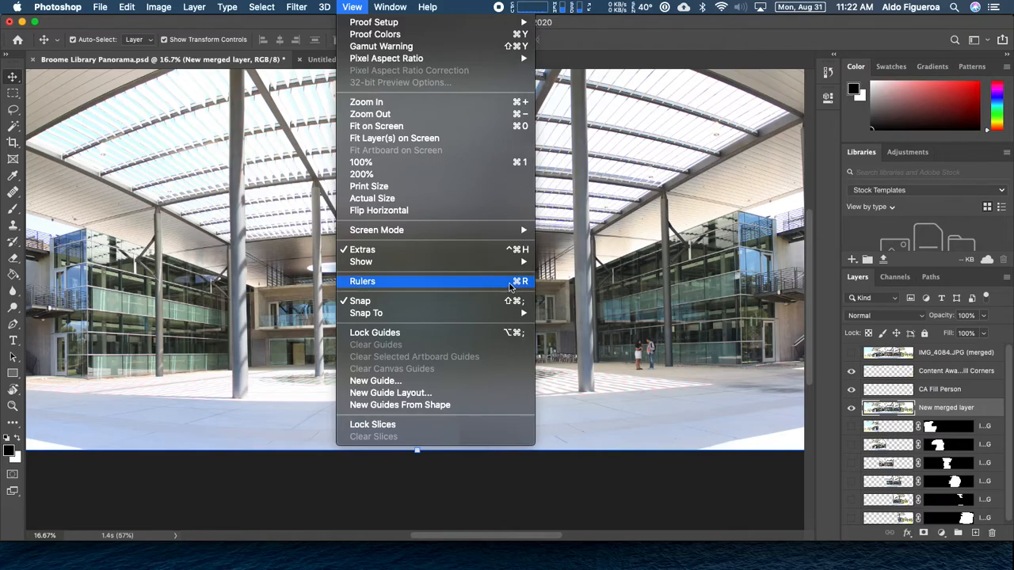
Turn on rulers and drag a horizontal guide onto the courtyard paving at about 45 in
left_click(507, 285)
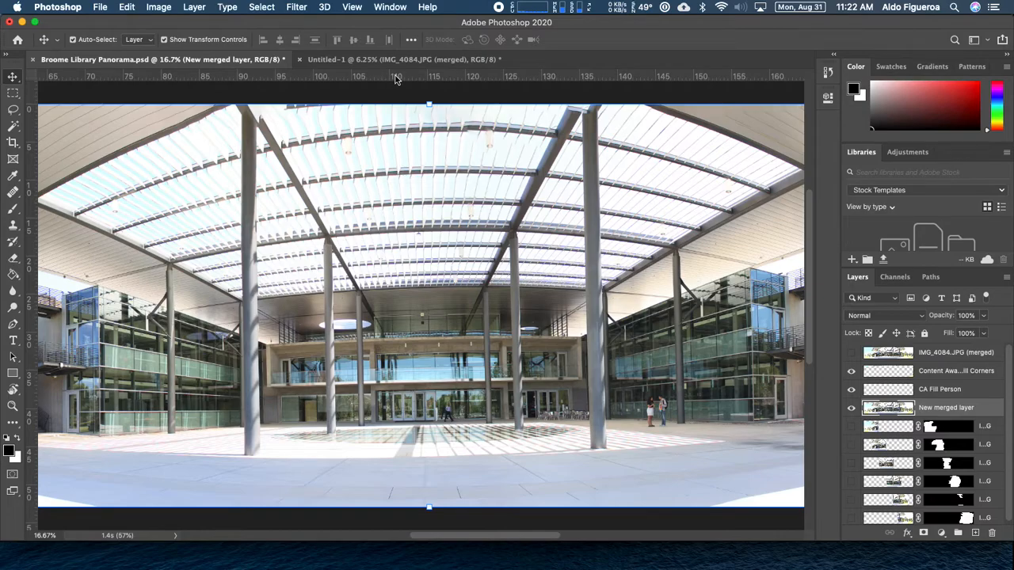
left_click_drag(399, 77, 421, 449)
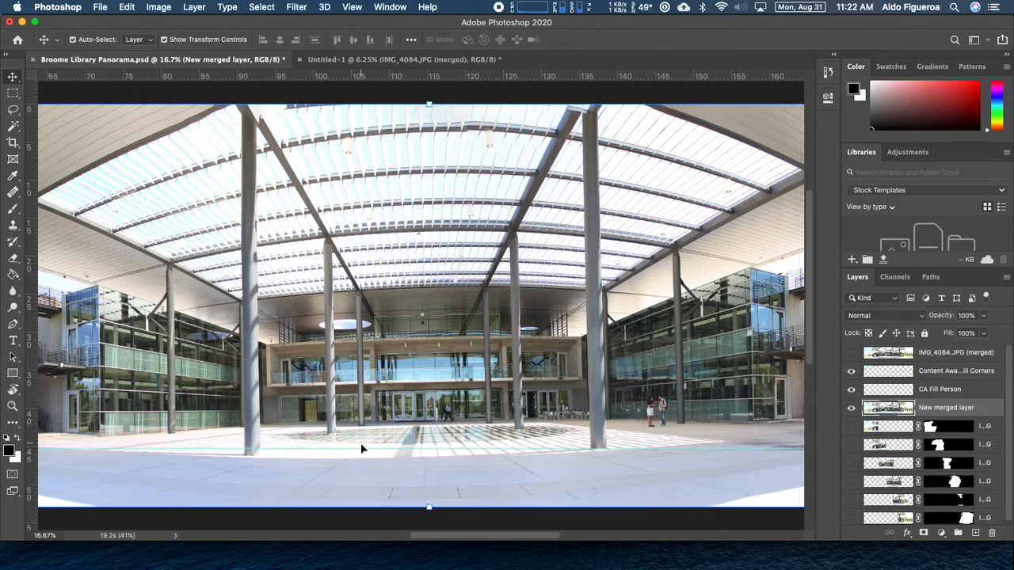
Zoom out and back in, then drag the old horizontal guide off the image
key("super+minus")
key("super+minus")
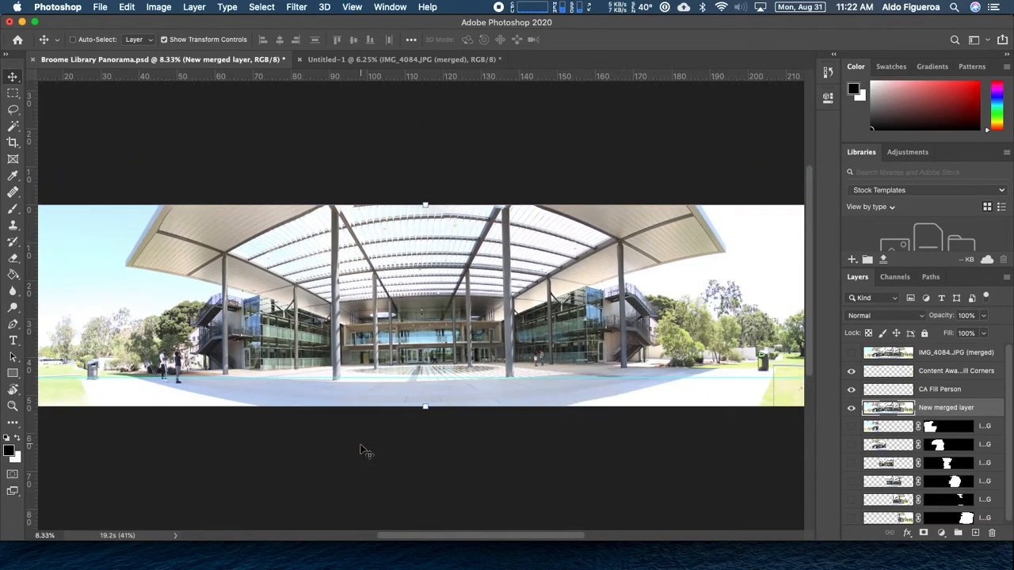
key("super+minus")
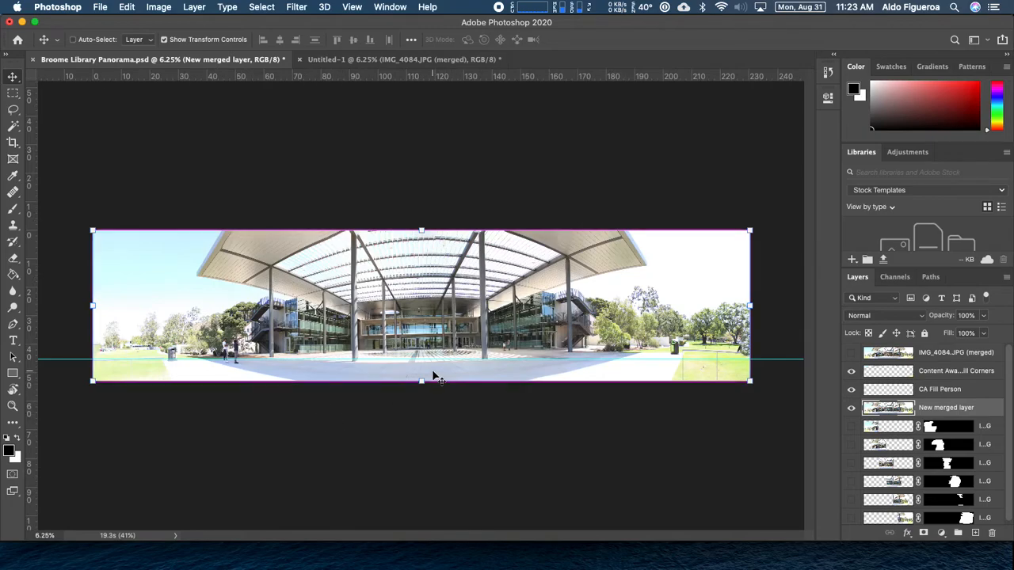
key("super+plus")
key("super+plus")
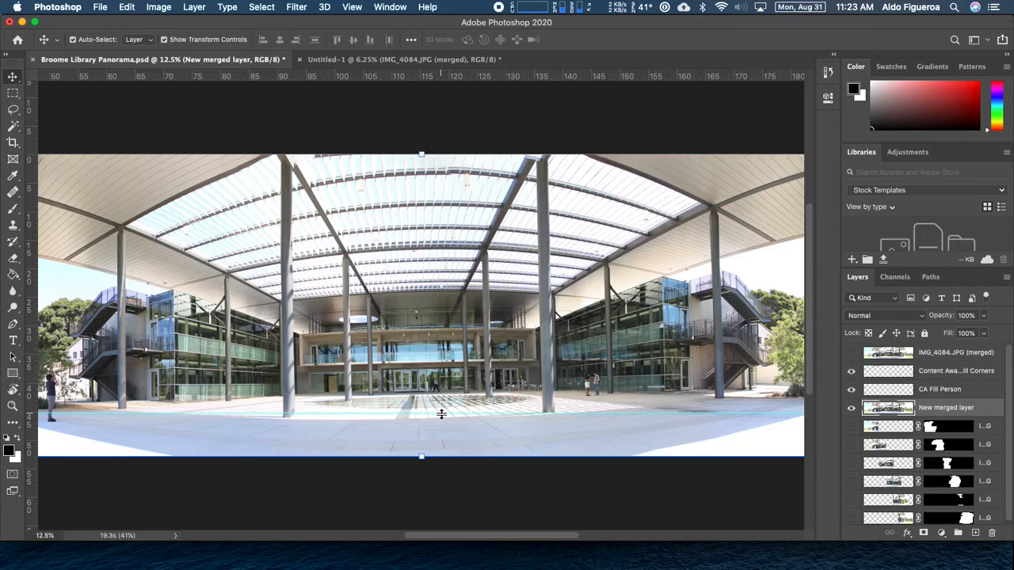
left_click_drag(440, 414, 466, 78)
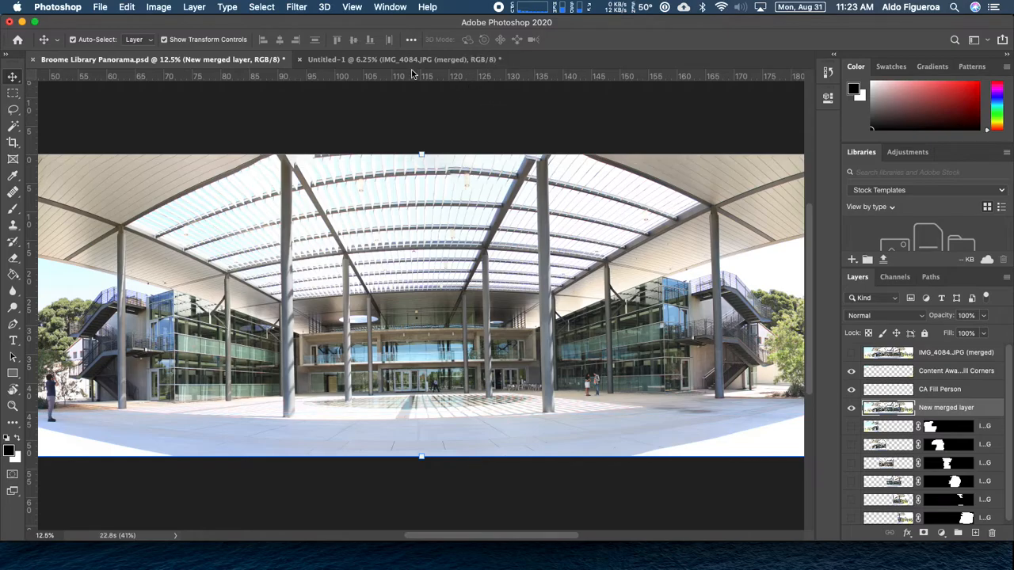
Pull a new horizontal guide across the courtyard floor at about 45.65 in
mouse_move(446, 132)
left_mouse_down()
mouse_move(450, 287)
mouse_move(469, 86)
mouse_move(415, 92)
mouse_move(441, 116)
left_mouse_up()
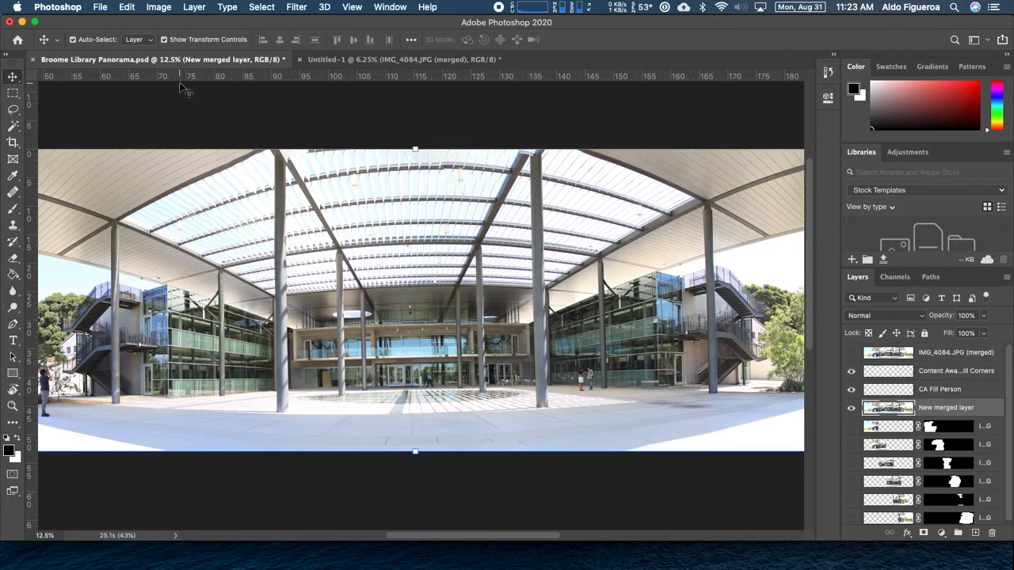
key("super+r")
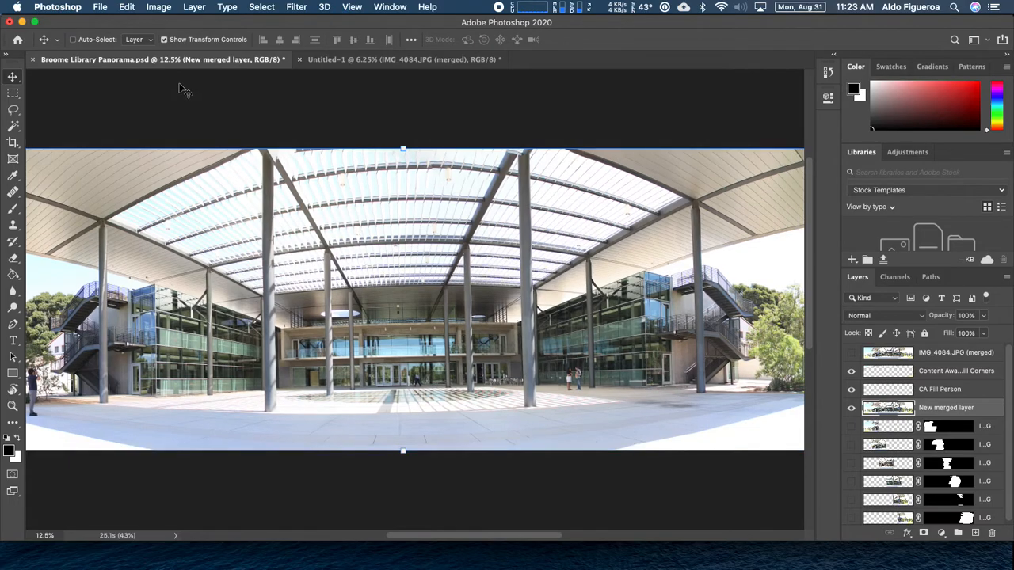
key("super+r")
key("super+r")
key("super+r")
key("super+r")
key("super+r")
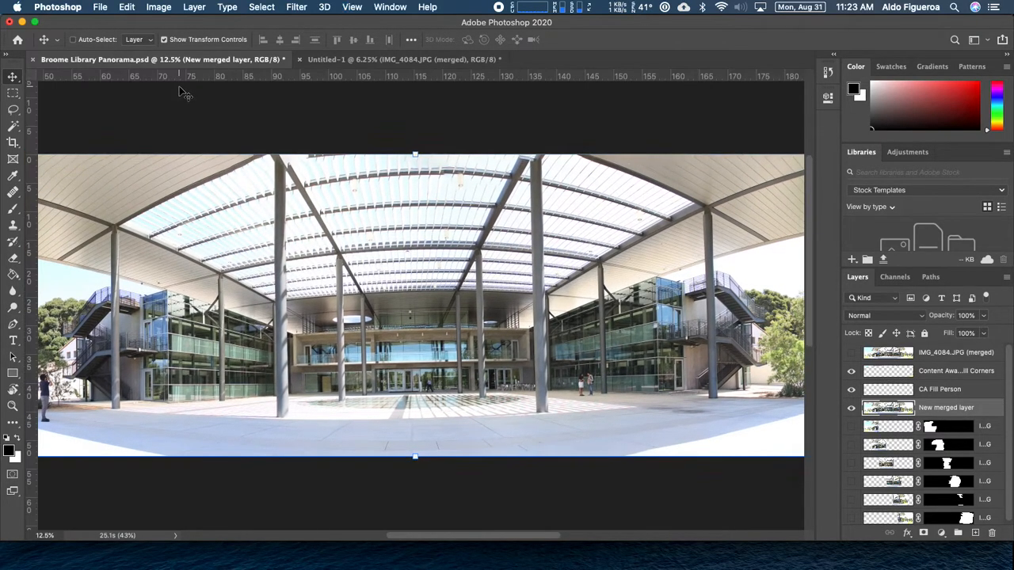
left_click_drag(355, 79, 377, 414)
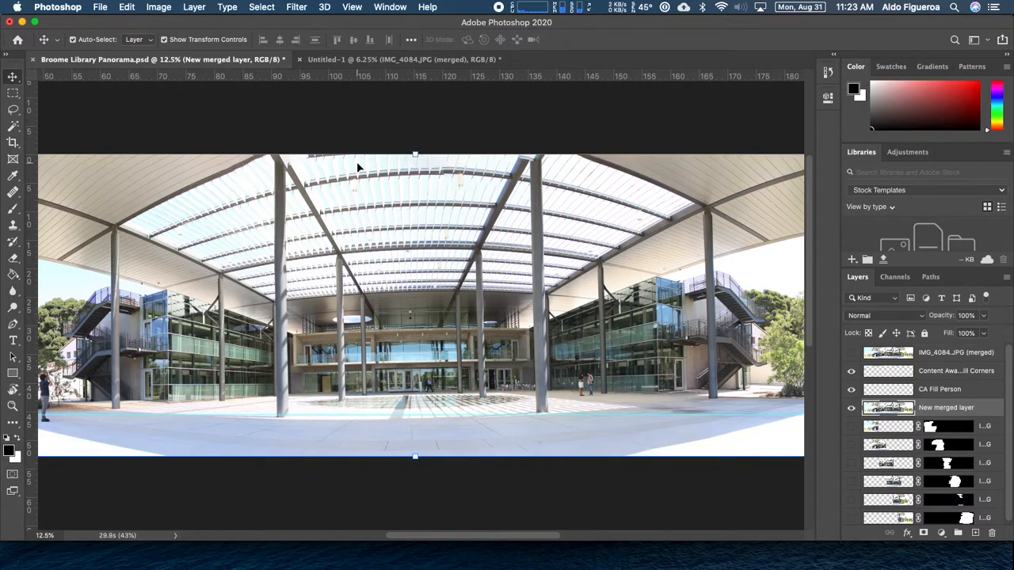
key("super+r")
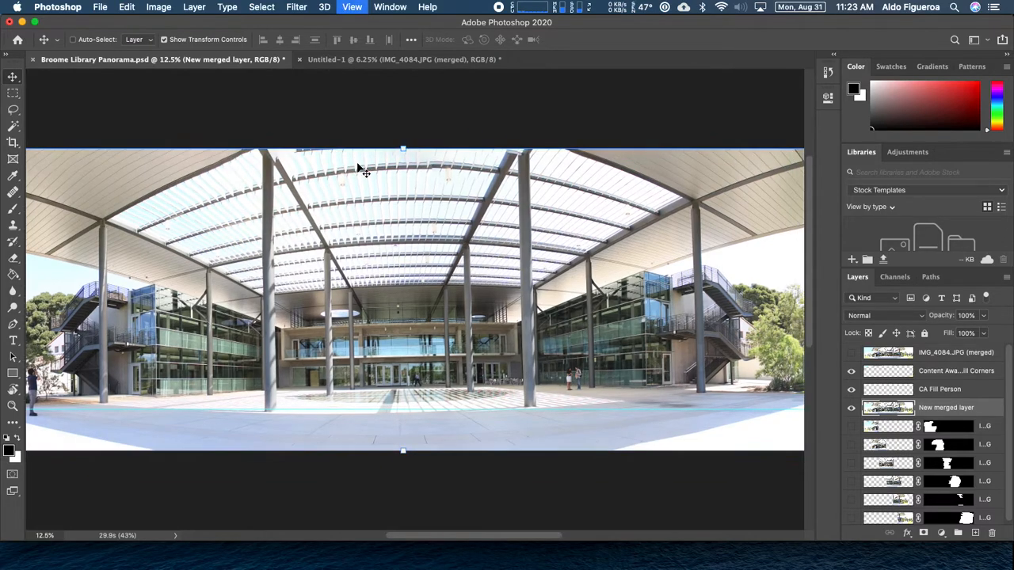
left_click(352, 7)
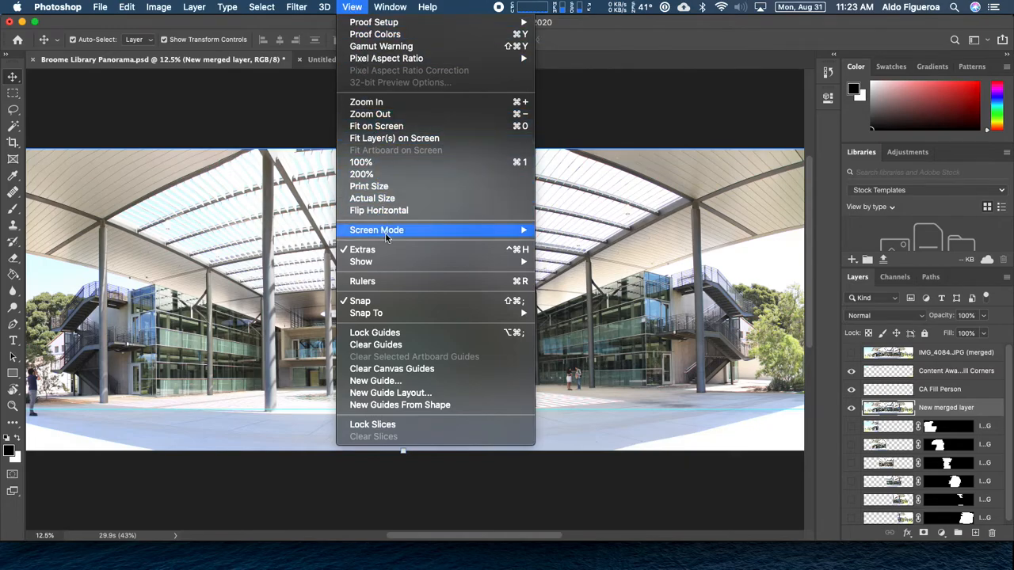
mouse_move(378, 266)
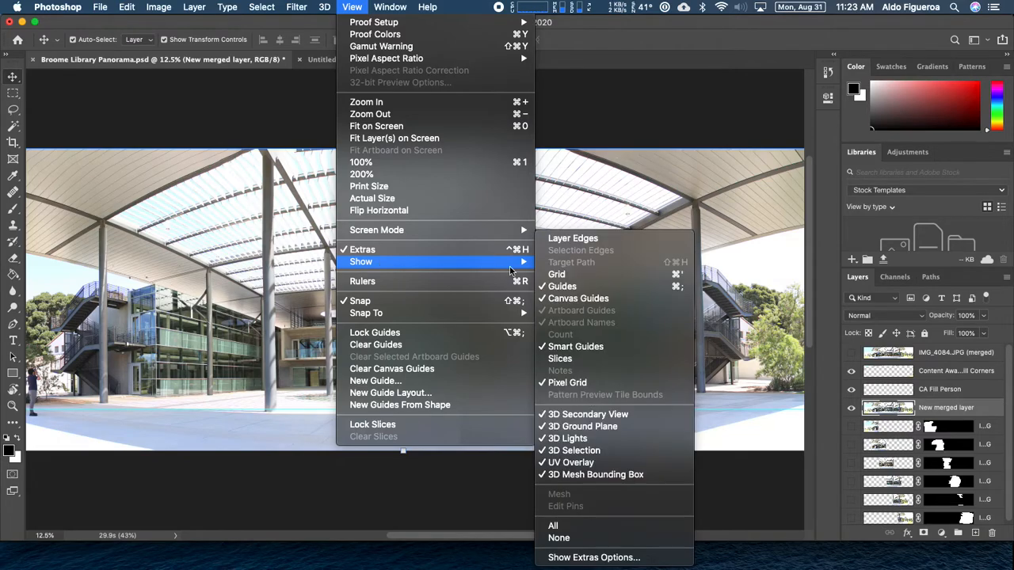
left_click(561, 289)
left_click(675, 289)
left_click(353, 7)
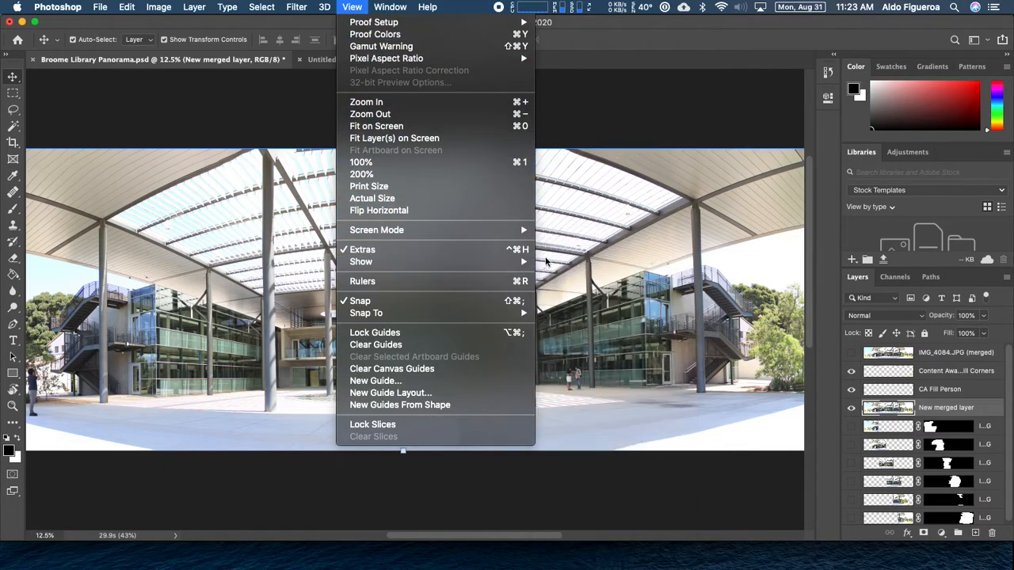
mouse_move(523, 264)
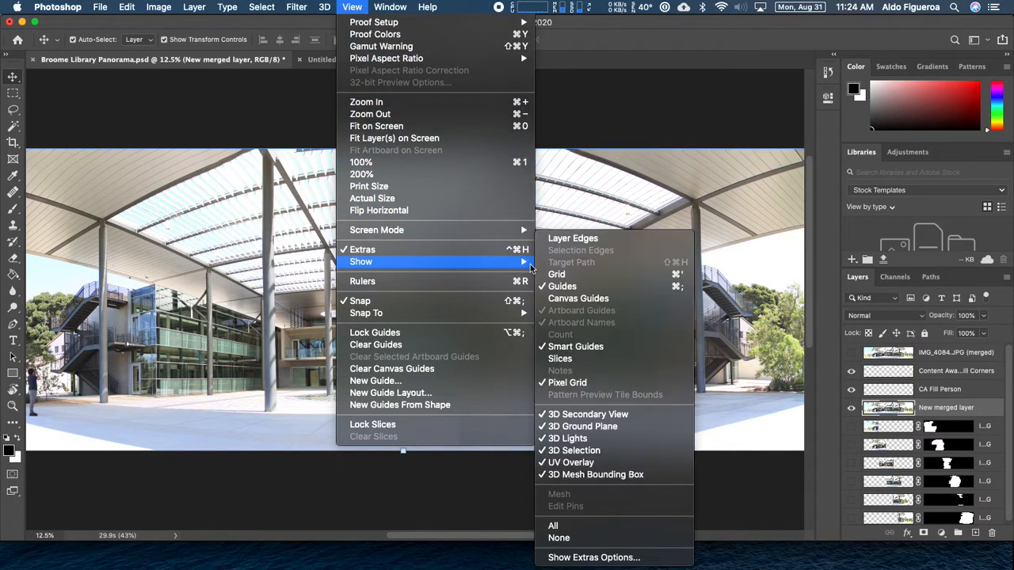
left_click(582, 299)
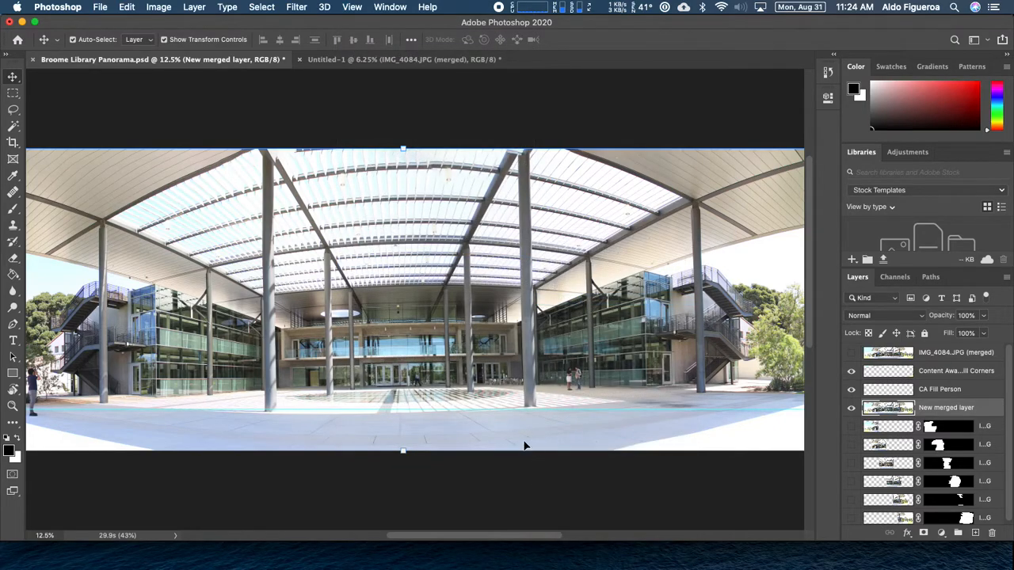
key("super+equal")
key("super+equal")
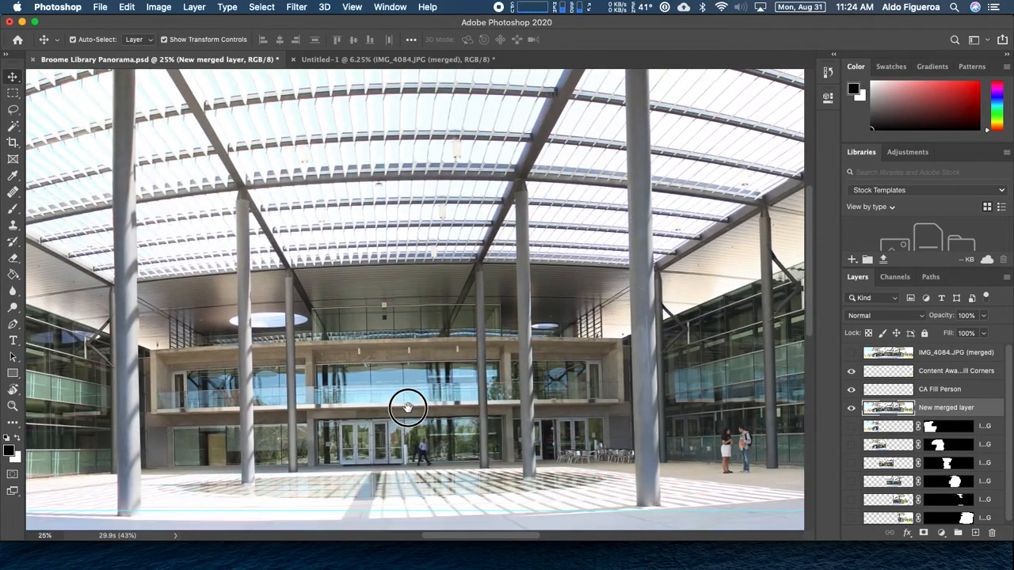
left_click_drag(407, 407, 437, 306)
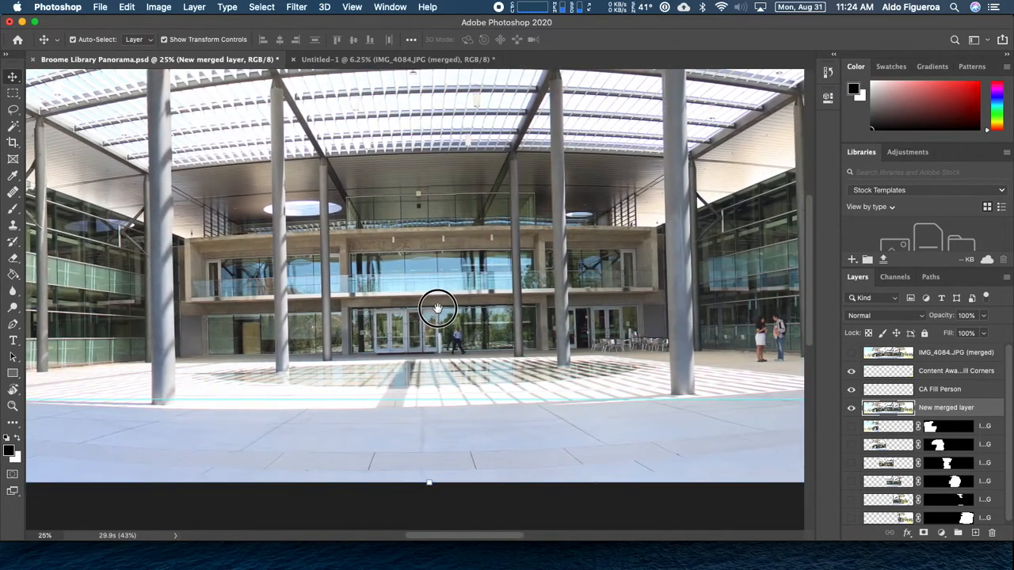
left_click(12, 144)
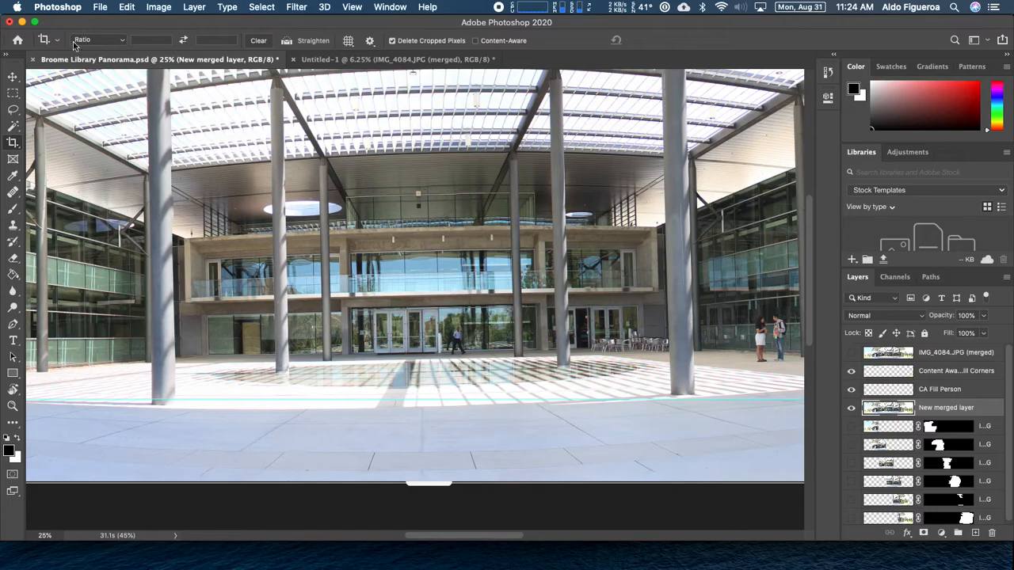
left_click(121, 41)
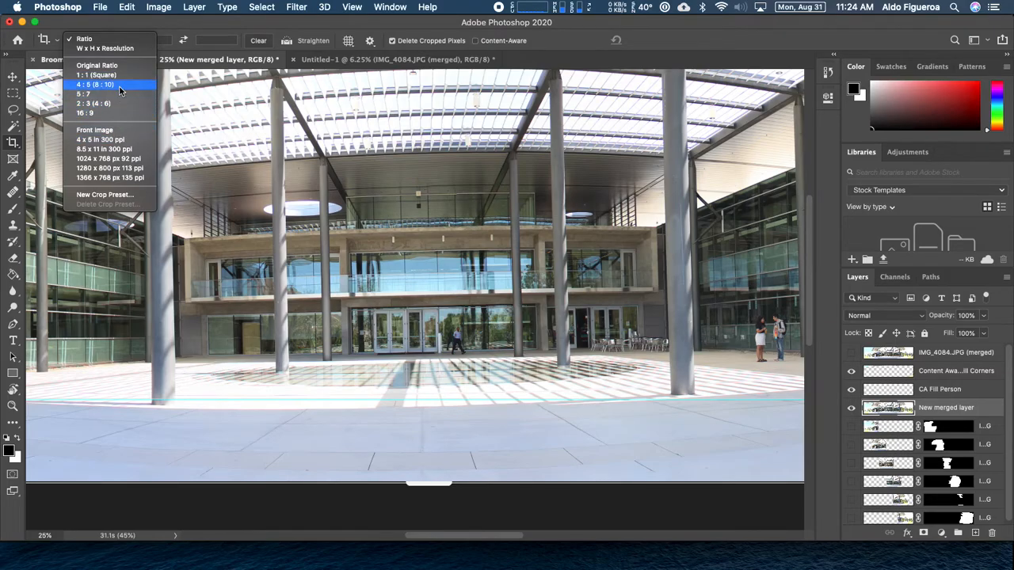
left_click(131, 29)
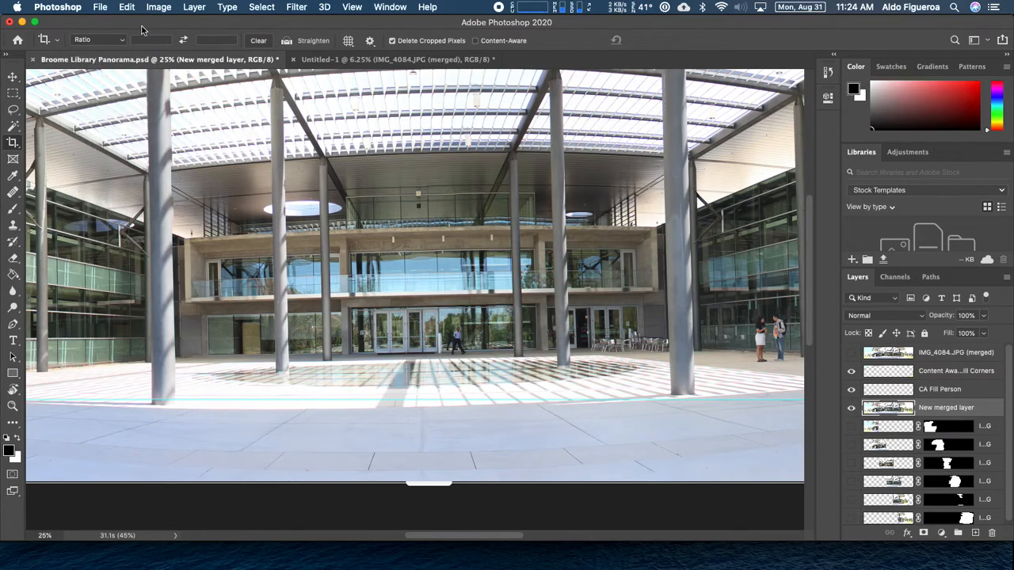
left_click(352, 46)
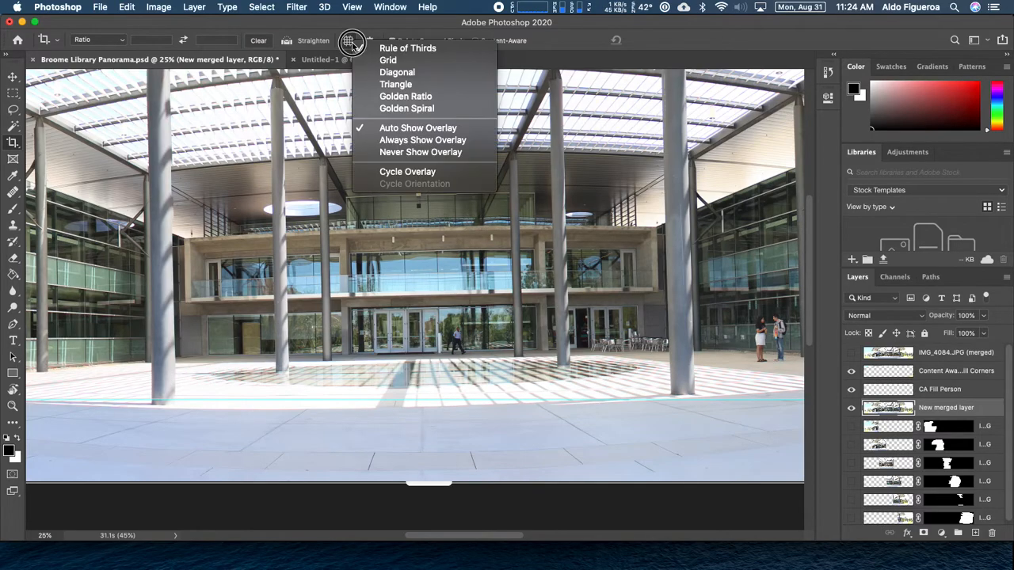
left_click(353, 46)
left_click(353, 45)
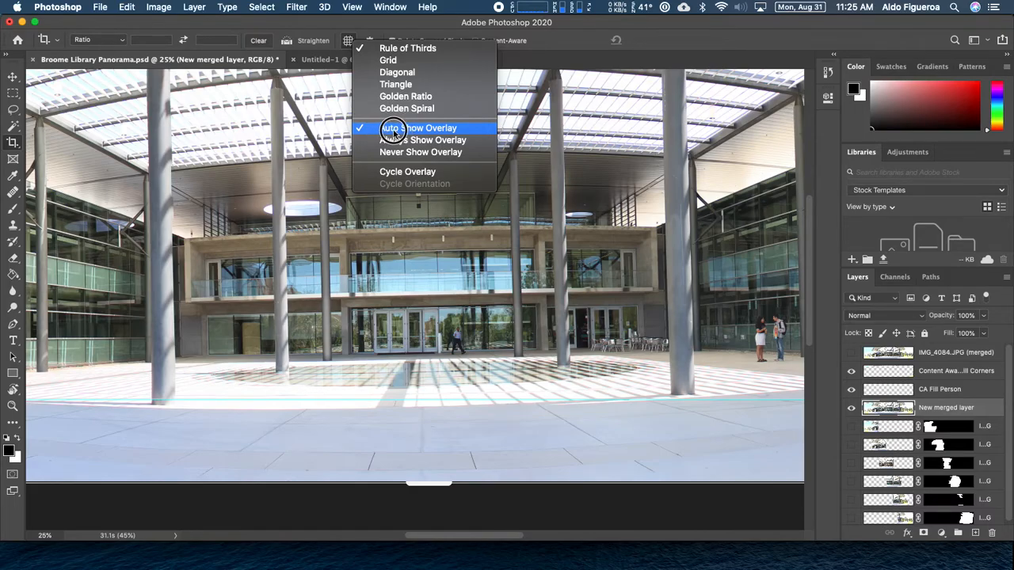
left_click(377, 30)
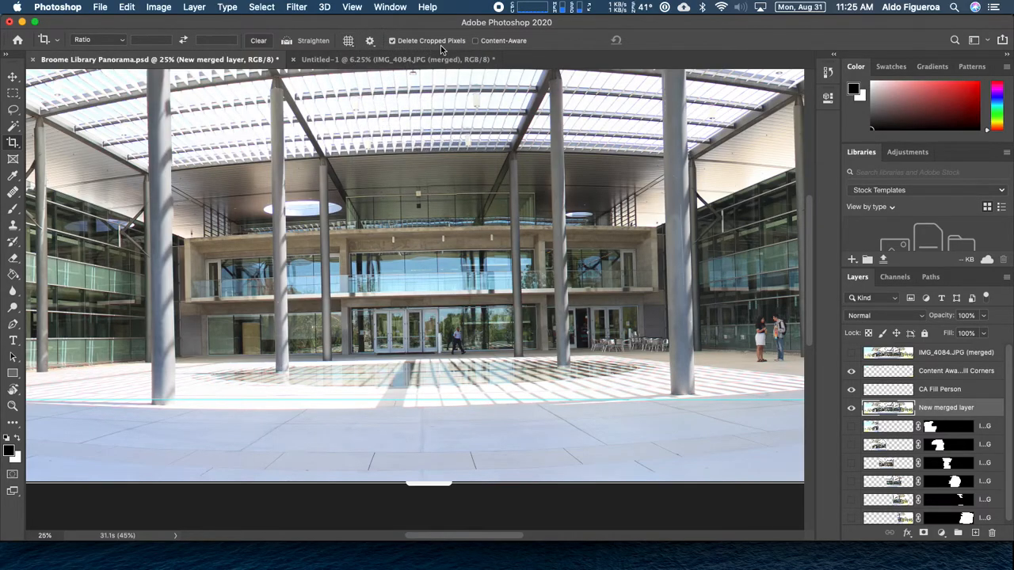
Use Straighten to trace the pavement edge, levelling the crop preview by about 0.2°
left_click(287, 41)
left_click(153, 406)
left_click_drag(153, 406, 693, 393)
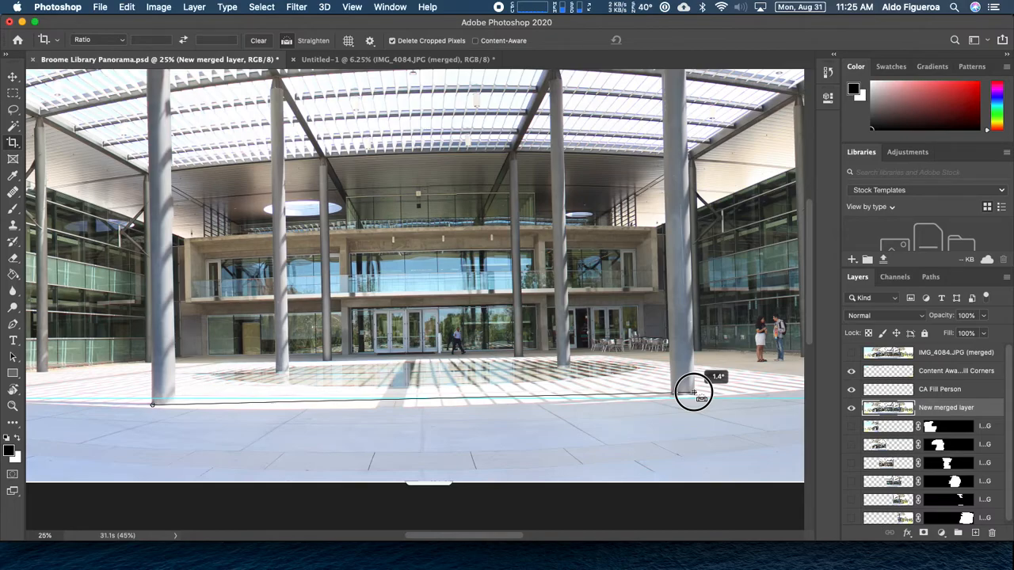
left_click_drag(693, 392, 693, 390)
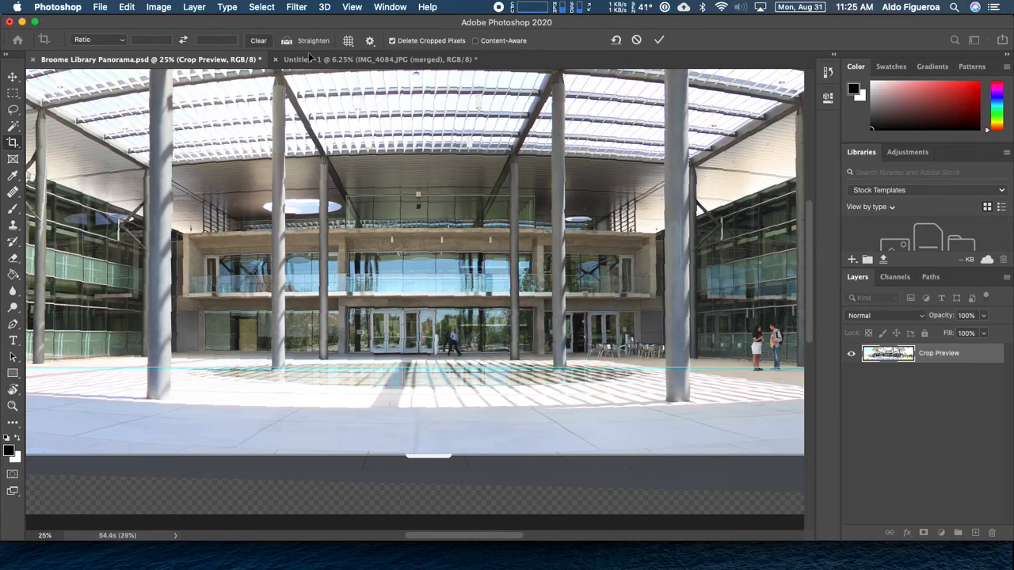
left_click(287, 42)
left_click_drag(204, 350, 588, 352)
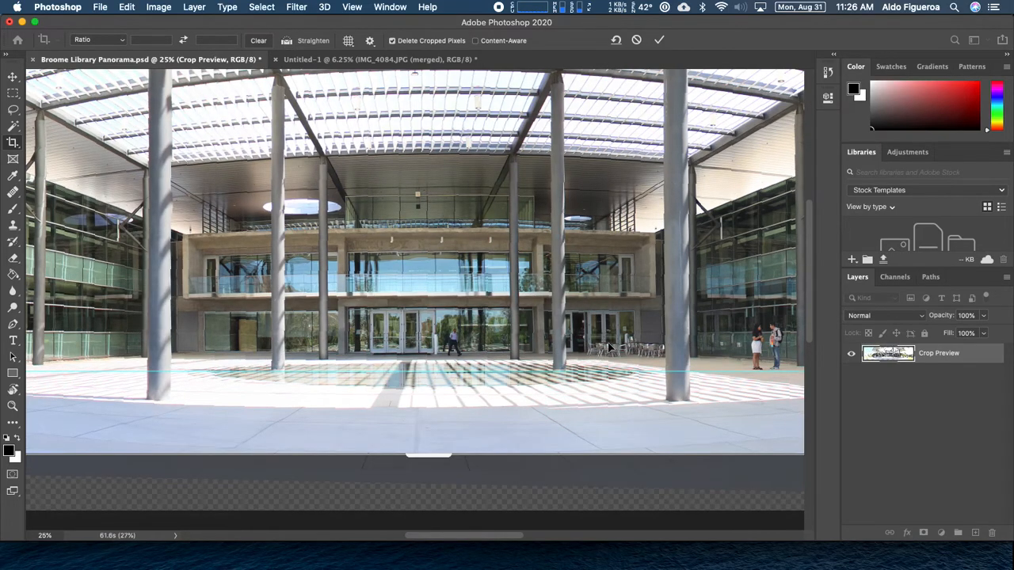
Cancel the crop, turn off Canvas Guides, and re-straighten along the column bases by about 1.3°
left_click(637, 40)
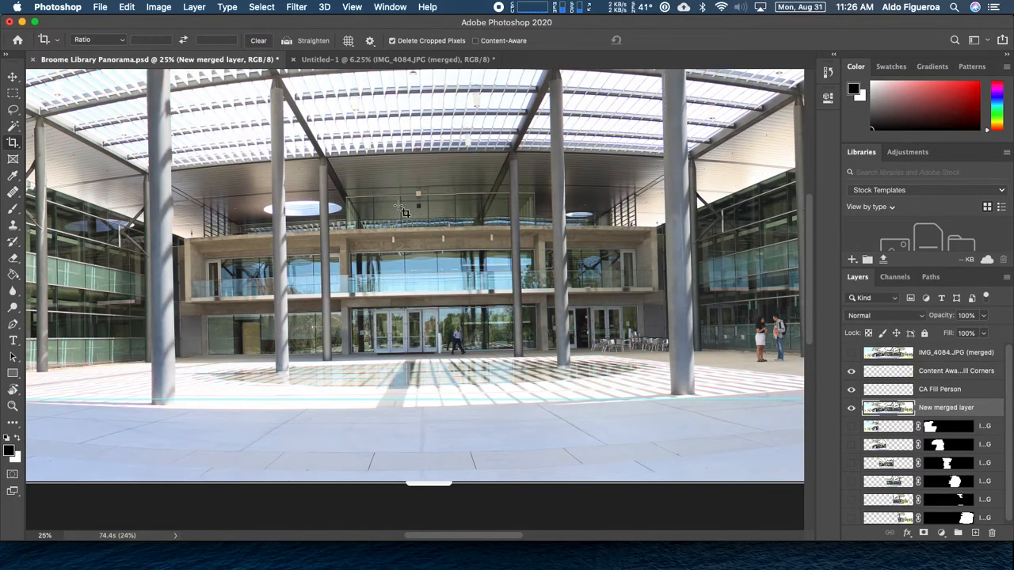
left_click(287, 41)
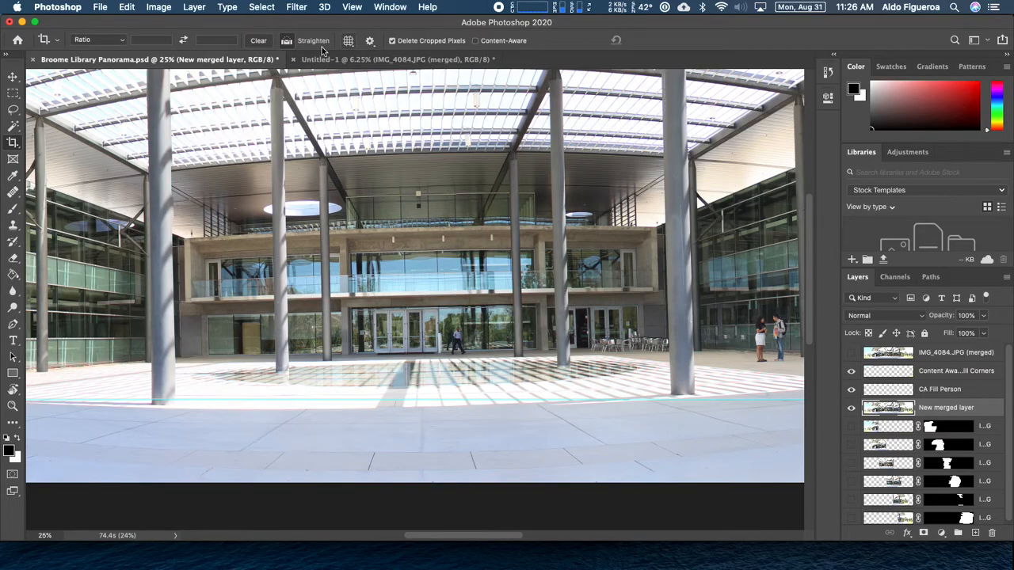
left_click(288, 43)
left_click(352, 7)
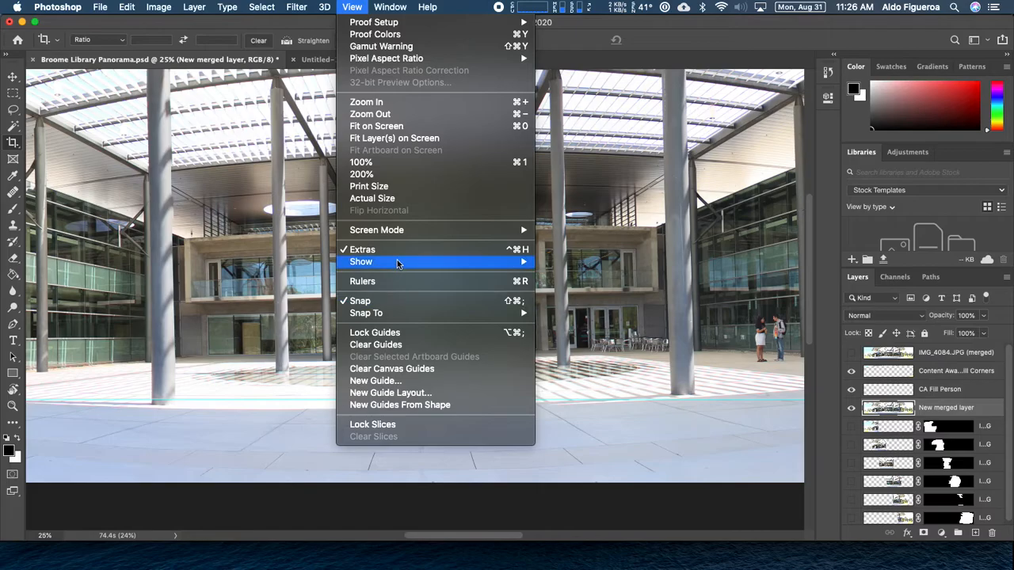
mouse_move(400, 261)
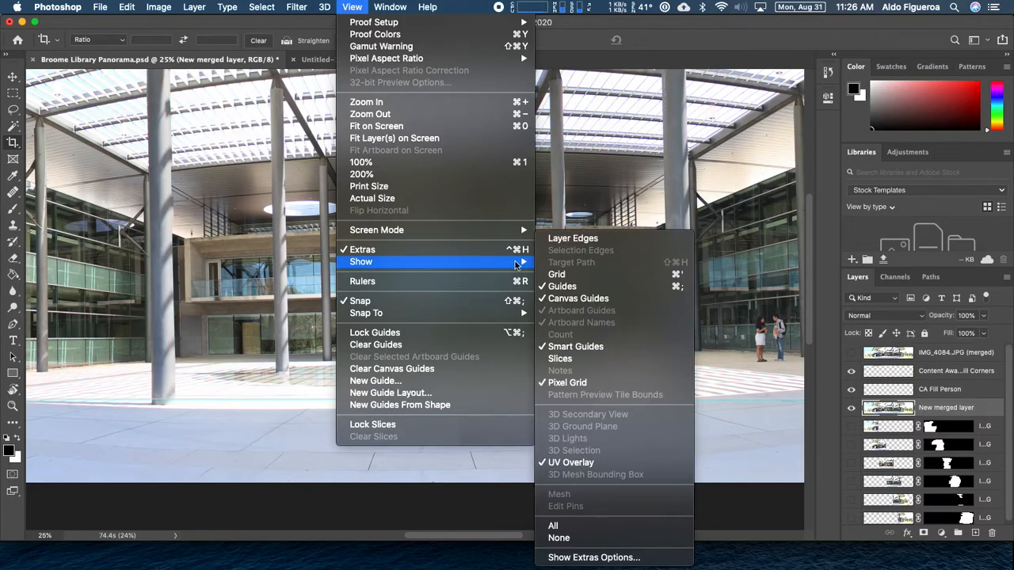
left_click(581, 300)
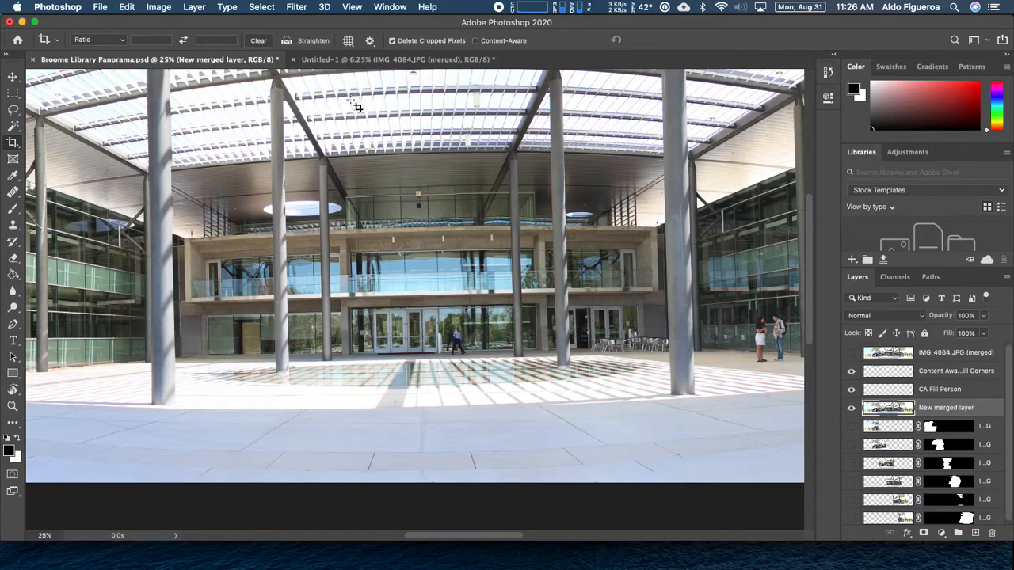
left_click(288, 43)
left_click_drag(152, 406, 693, 392)
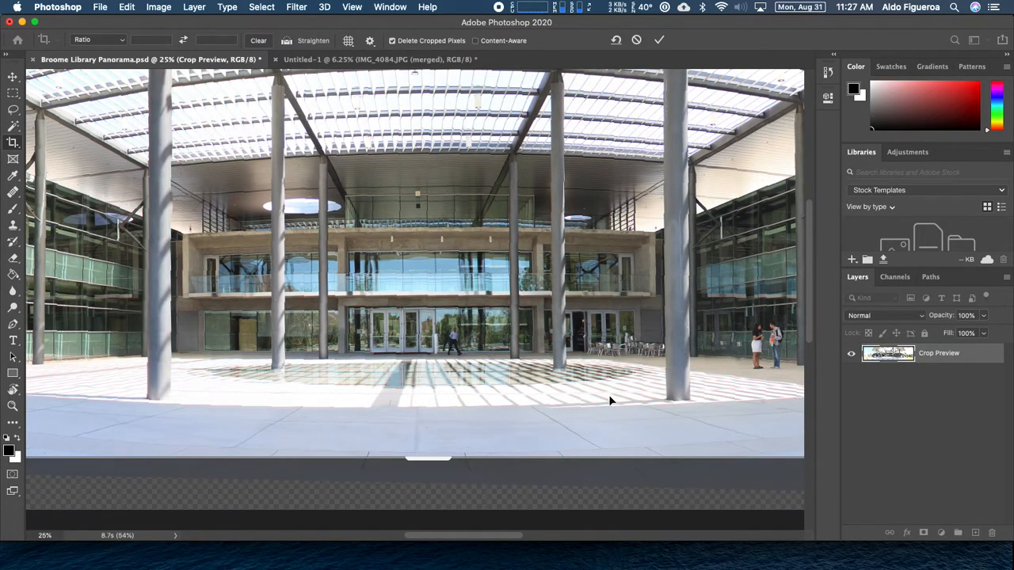
Zoom out and drag the crop's bottom, top, right and left edges outward past the rotated image
key("super+minus")
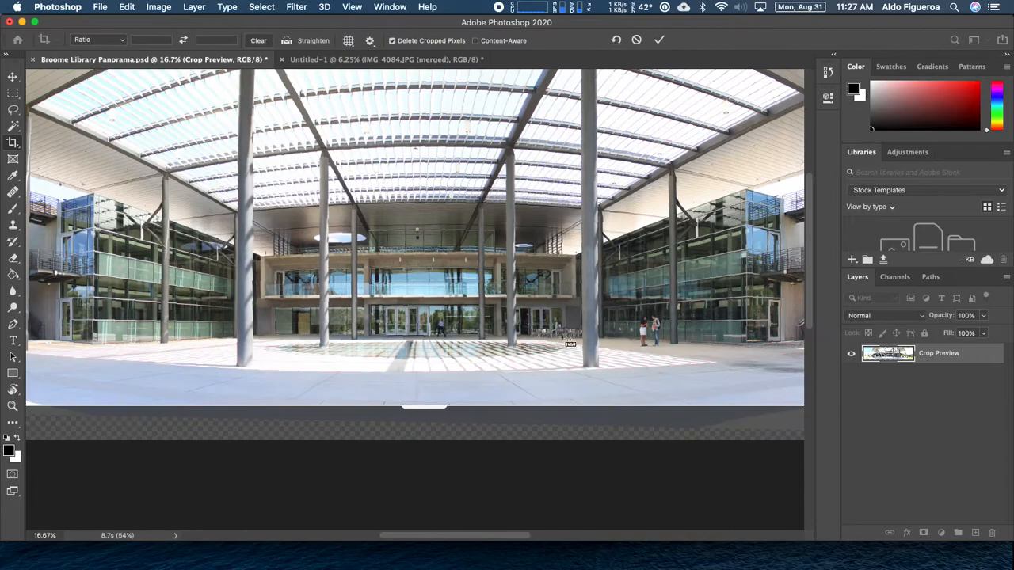
key("super+minus")
key("super+minus")
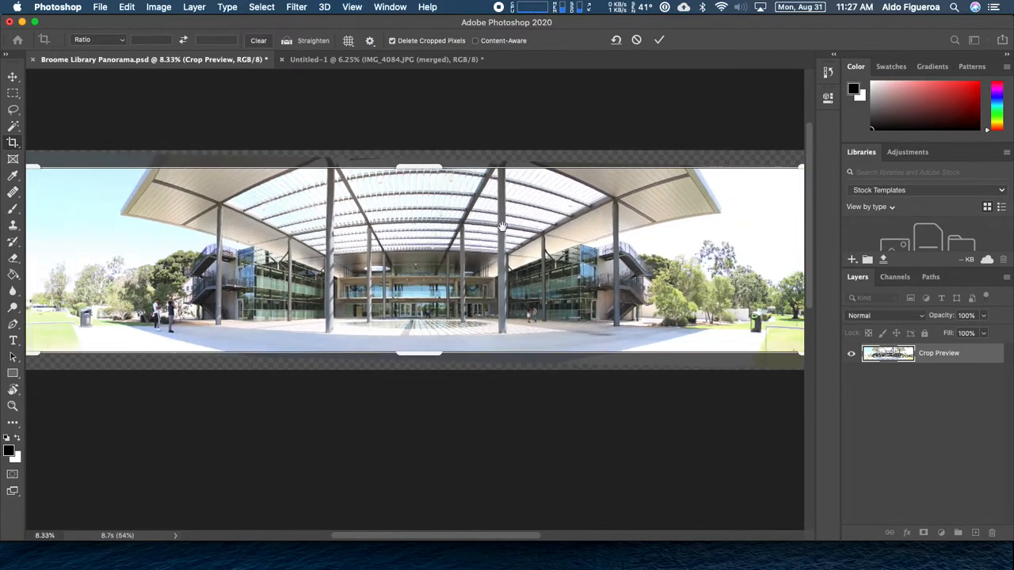
key("super+minus")
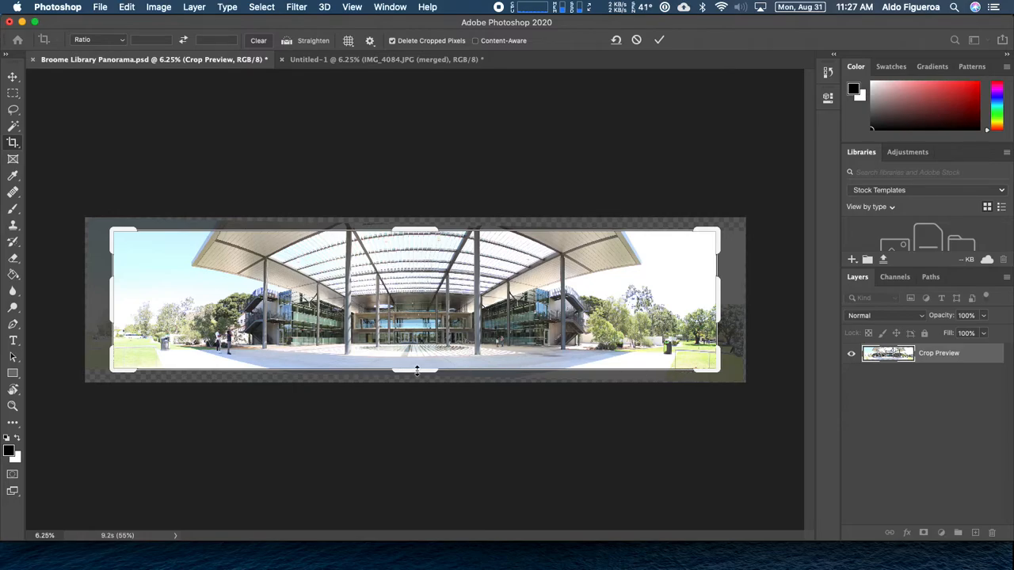
left_click_drag(417, 369, 415, 378)
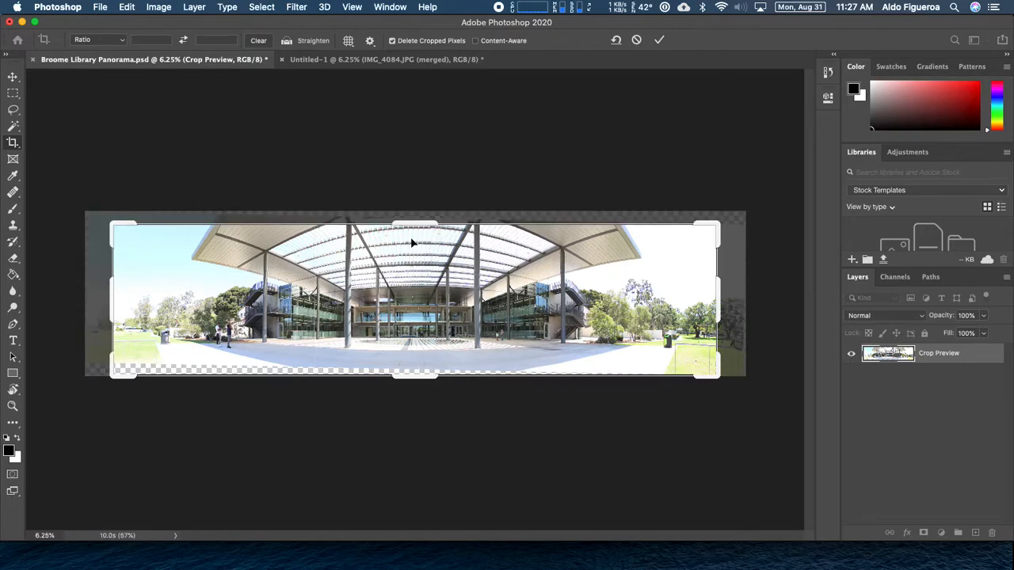
left_click_drag(416, 223, 417, 210)
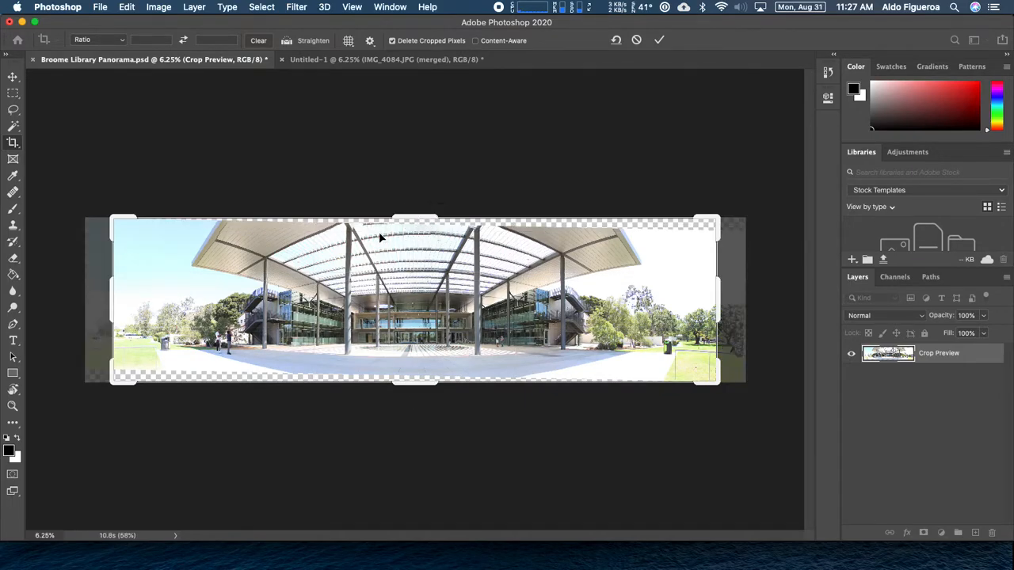
left_click_drag(715, 301, 730, 299)
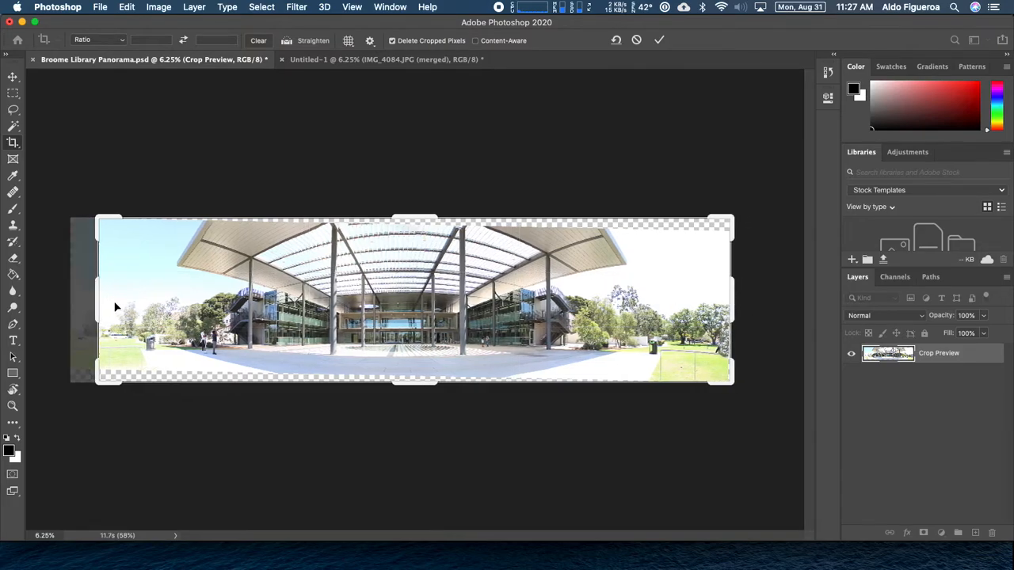
left_click_drag(99, 300, 84, 296)
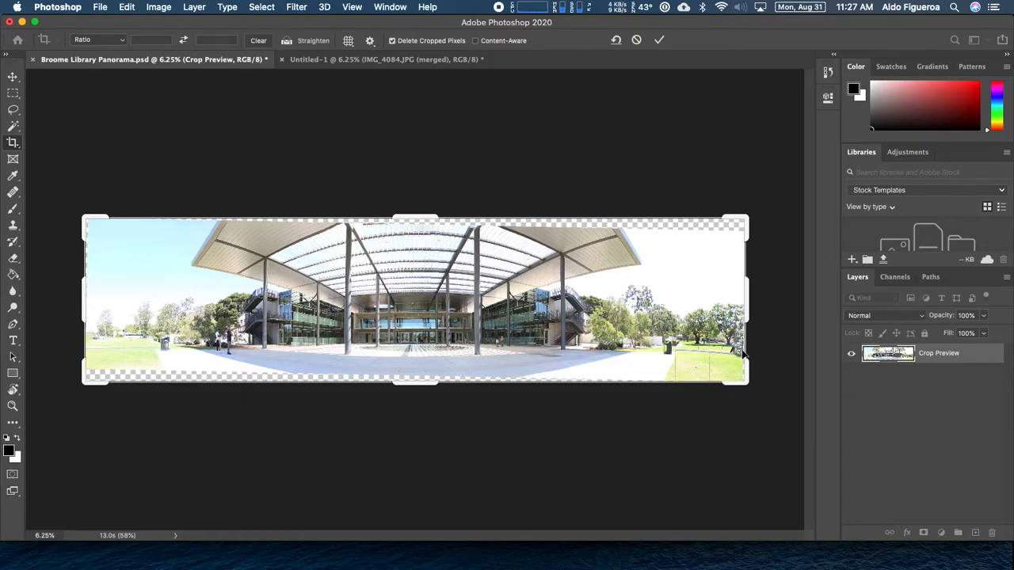
Pull the right crop edge inward to trim the transparent area
key("super+plus")
key("super+plus")
key("super+plus")
key("super+plus")
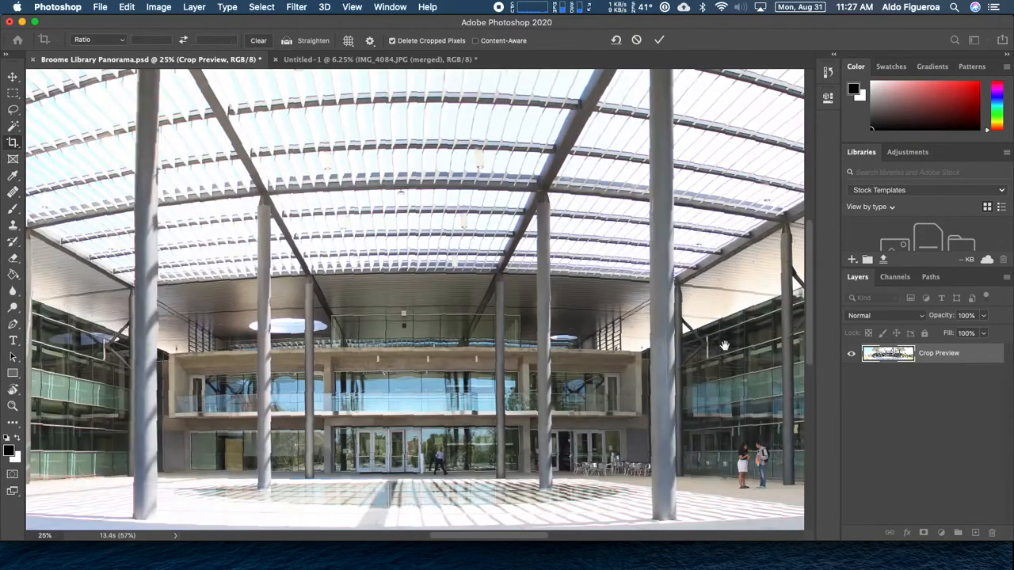
left_click_drag(724, 344, 579, 333)
scroll(579, 333, "right", 15)
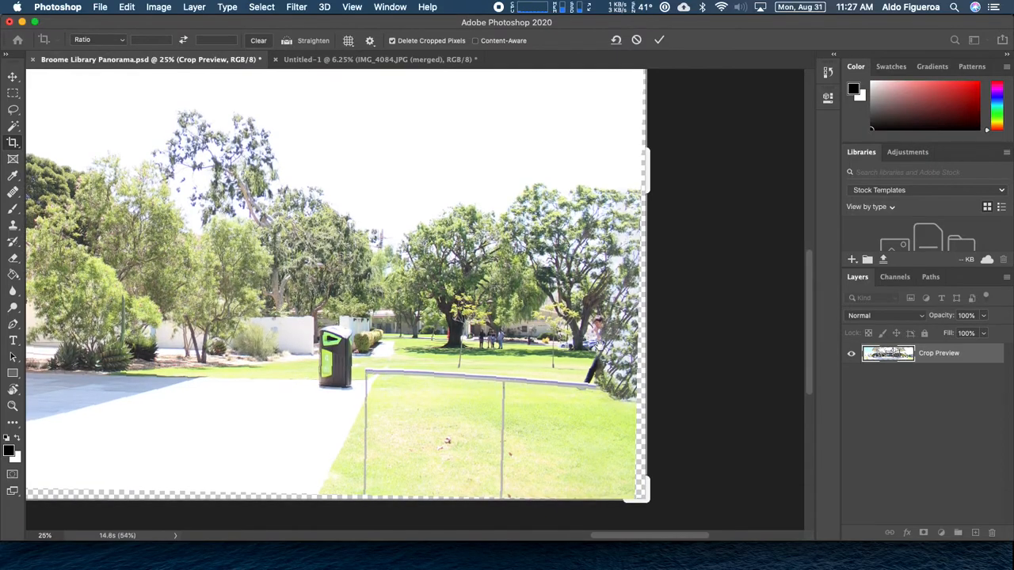
key("super+minus")
key("super+minus")
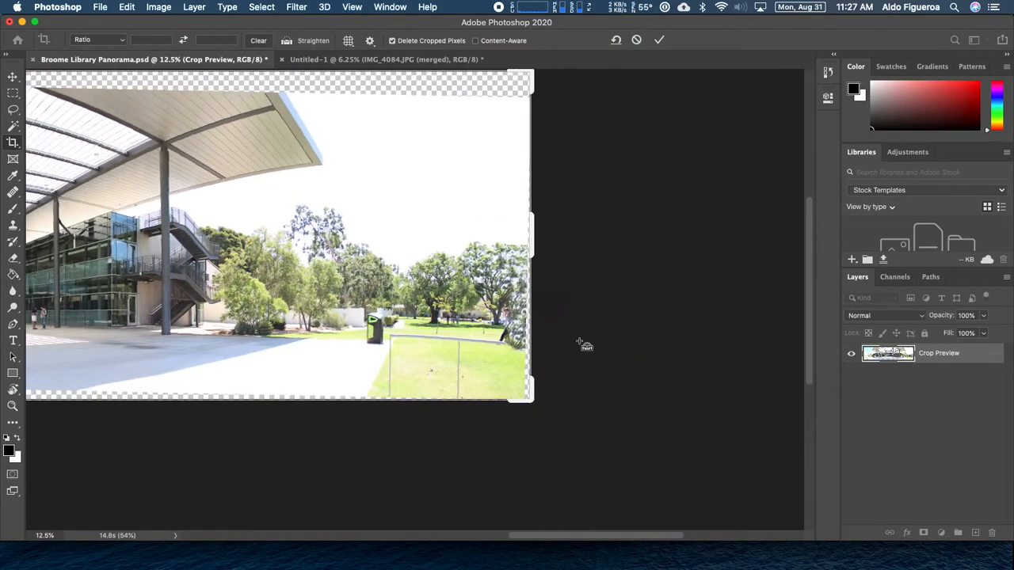
left_click_drag(385, 188, 465, 223)
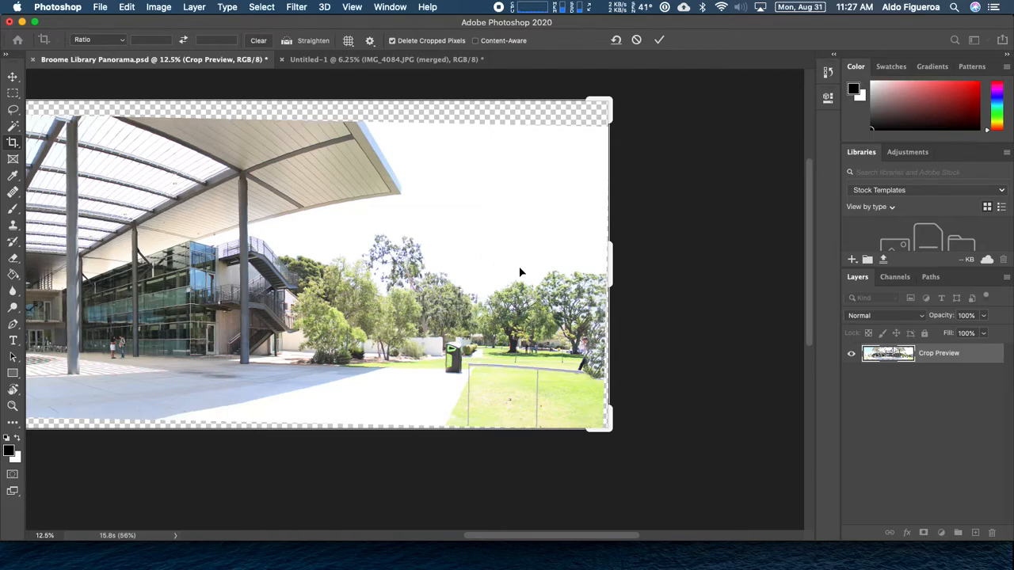
left_click_drag(613, 266, 555, 267)
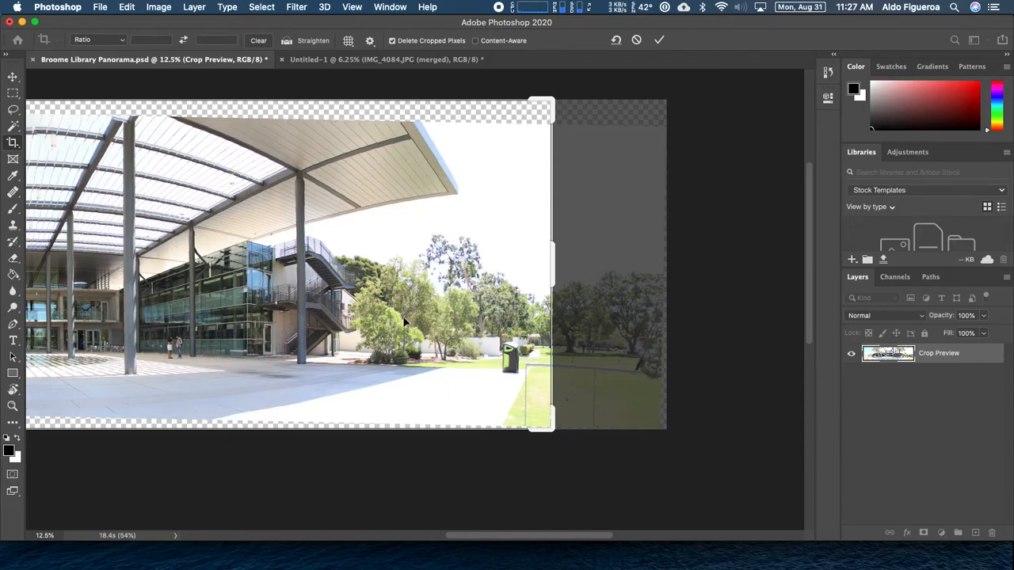
Shift the panorama within the crop frame and pull the left crop edge inward
left_click_drag(287, 304, 435, 299)
left_click_drag(84, 272, 144, 275)
key("super+minus")
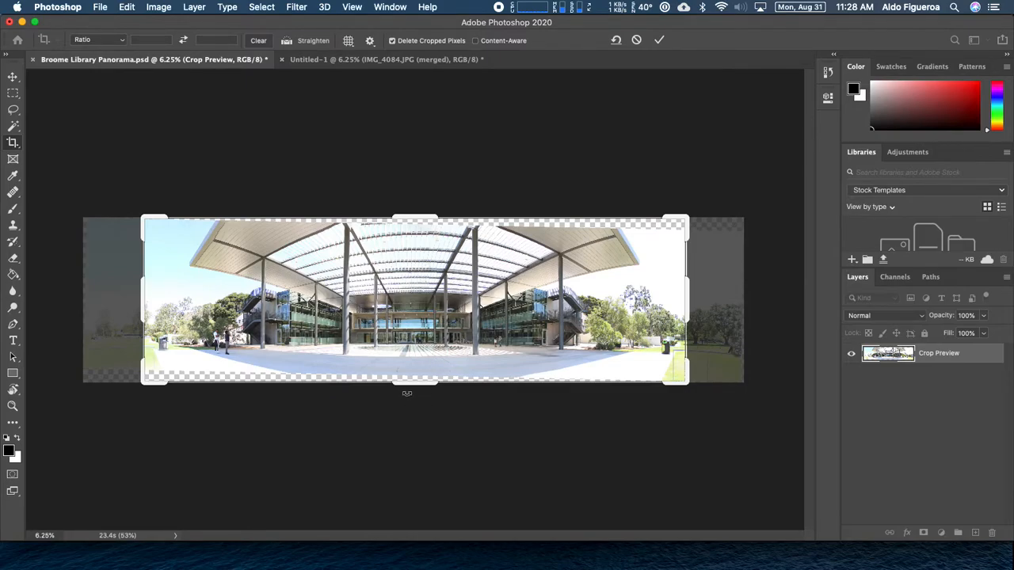
Raise the crop's bottom edge to cut the transparent strip below the courtyard
key("super+equal")
key("super+equal")
key("super+equal")
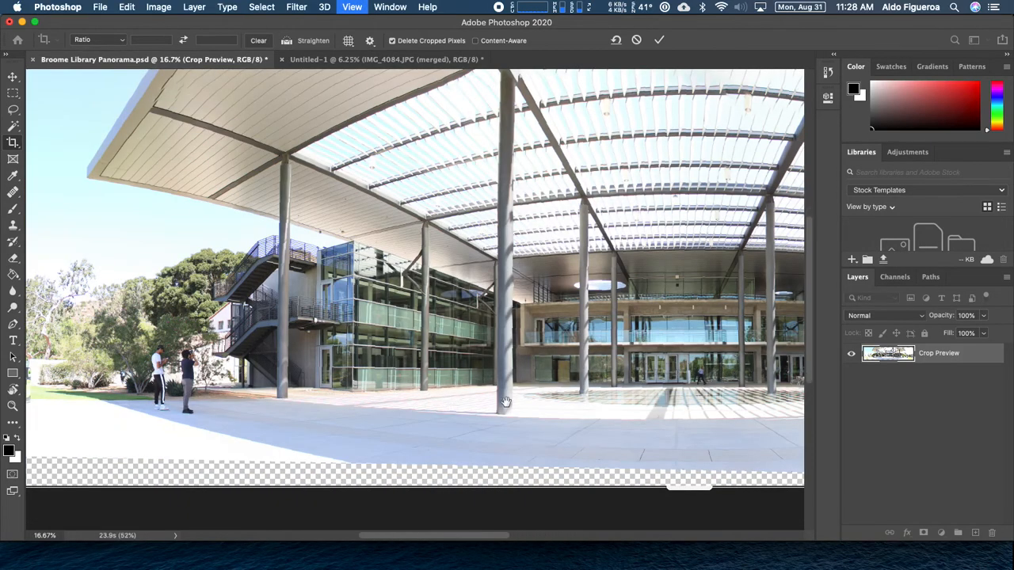
left_click_drag(506, 401, 779, 328)
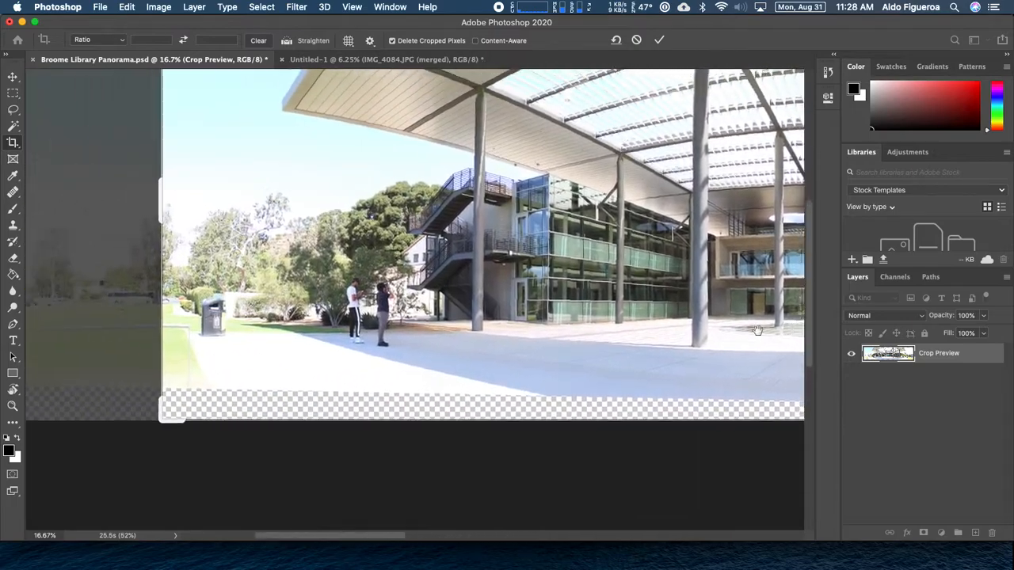
left_click_drag(642, 346, 182, 308)
left_click_drag(462, 294, 364, 283)
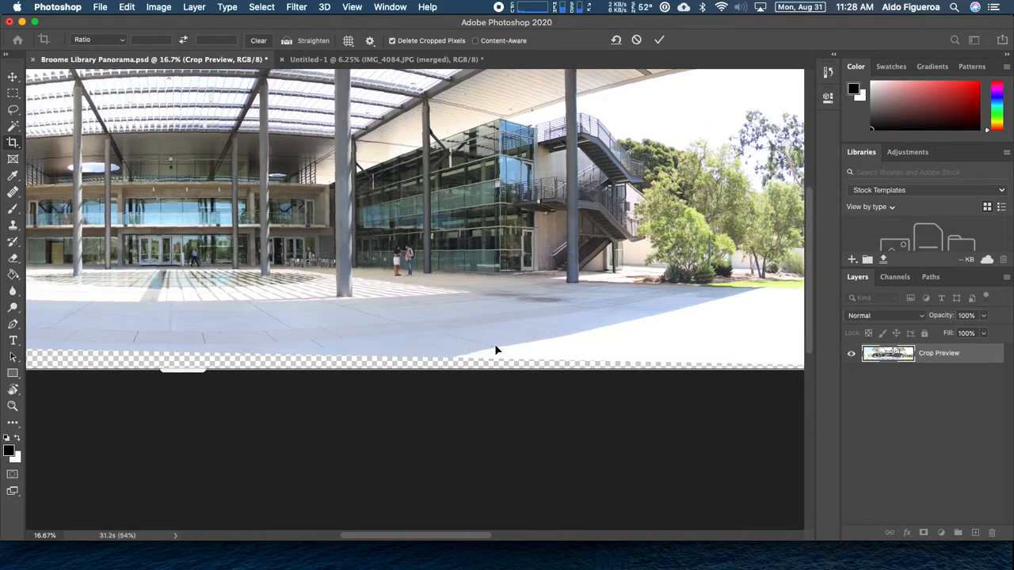
left_click_drag(664, 336, 372, 325)
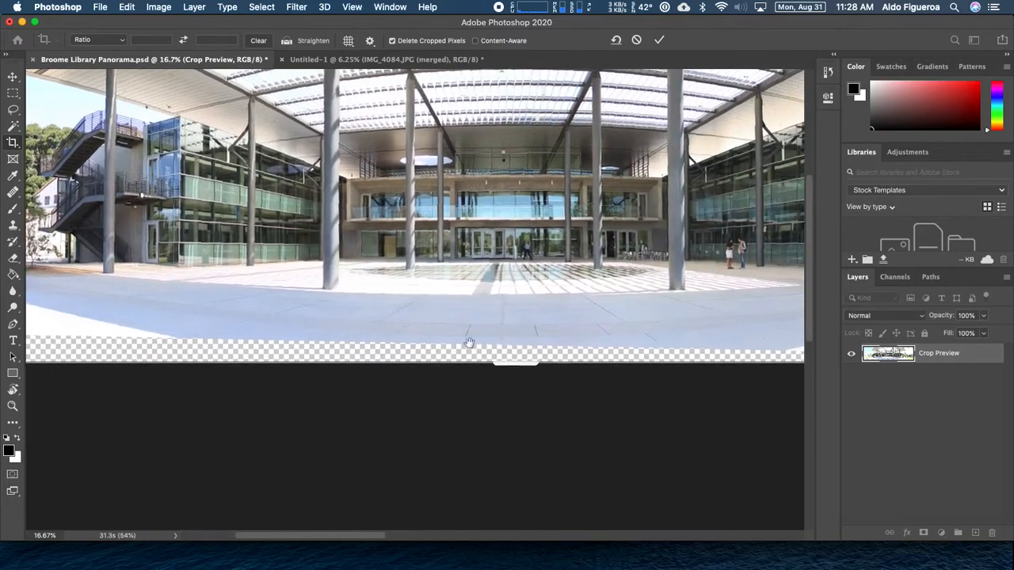
left_click_drag(518, 362, 618, 337)
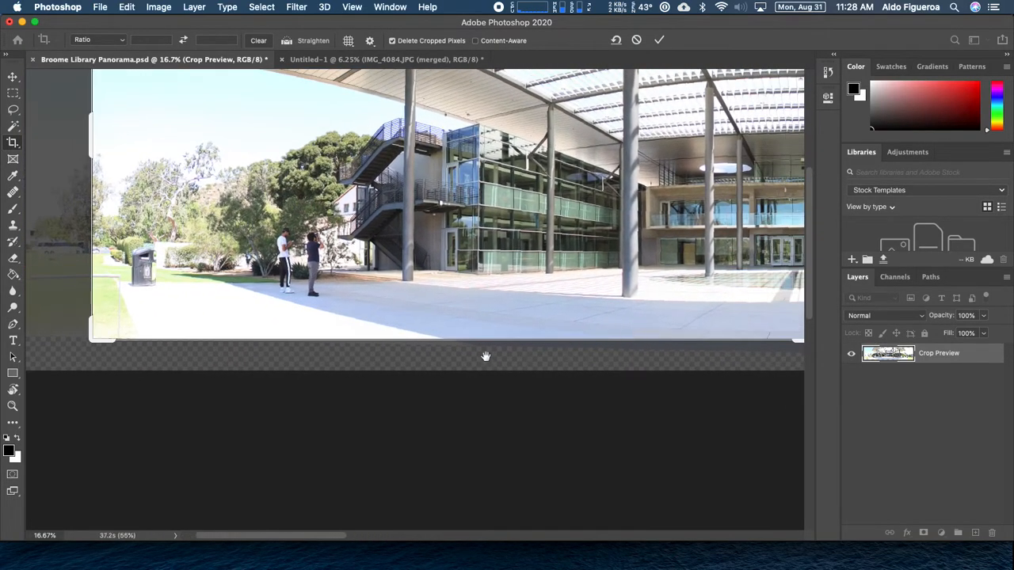
left_click_drag(440, 330, 207, 316)
left_click_drag(575, 328, 570, 306)
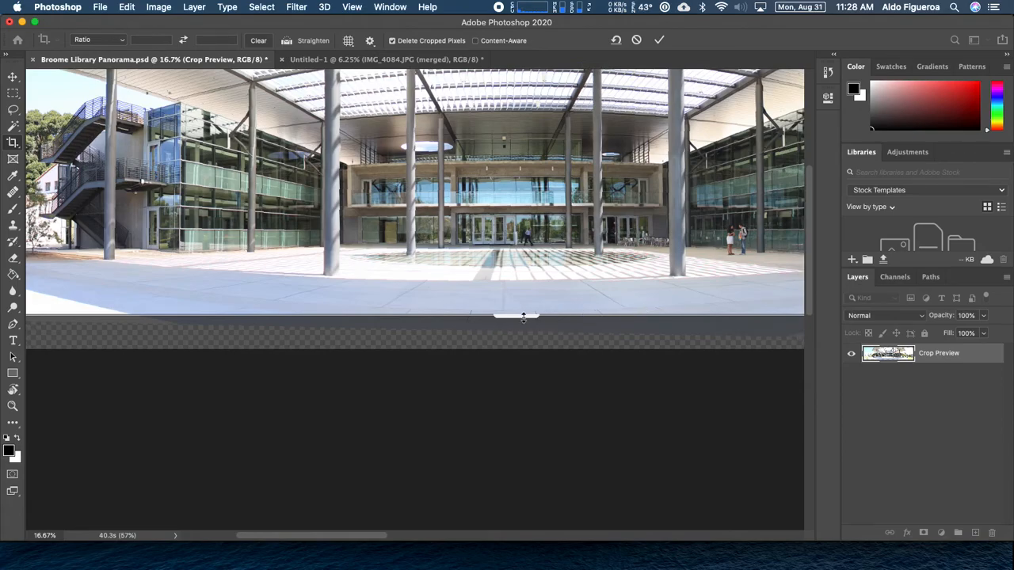
Shift the panorama left and lower the crop's top edge to about 44.2 in height
key("super+plus")
key("super+plus")
key("super+plus")
left_click_drag(673, 355, 389, 336)
mouse_move(305, 337)
left_mouse_down()
mouse_move(290, 356)
mouse_move(528, 367)
mouse_move(453, 373)
mouse_move(299, 329)
left_mouse_up()
left_click_drag(233, 348, 561, 376)
left_click_drag(242, 384, 547, 360)
left_click_drag(613, 344, 349, 388)
key("super+minus")
key("super+minus")
key("super+minus")
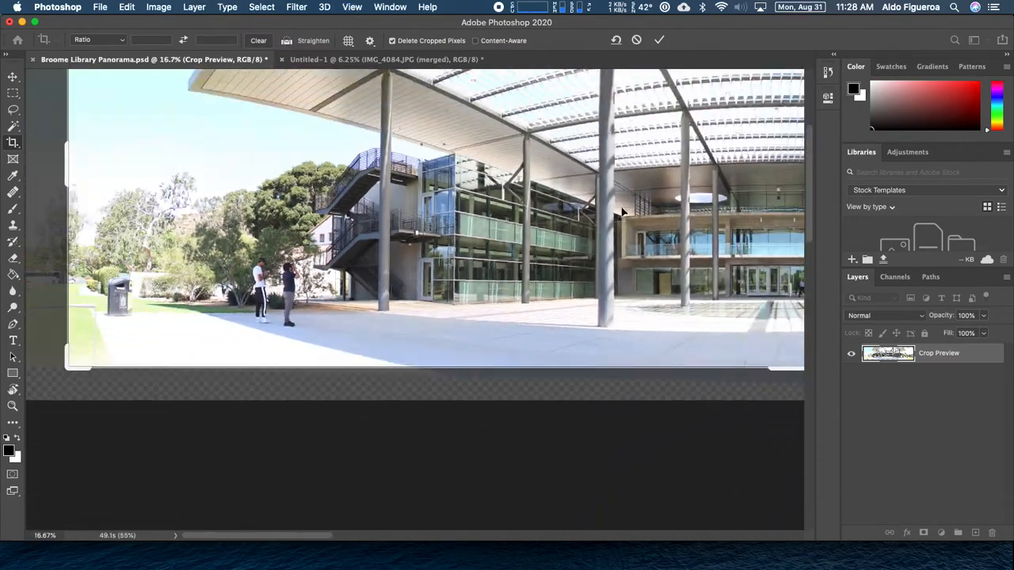
left_click_drag(624, 212, 493, 355)
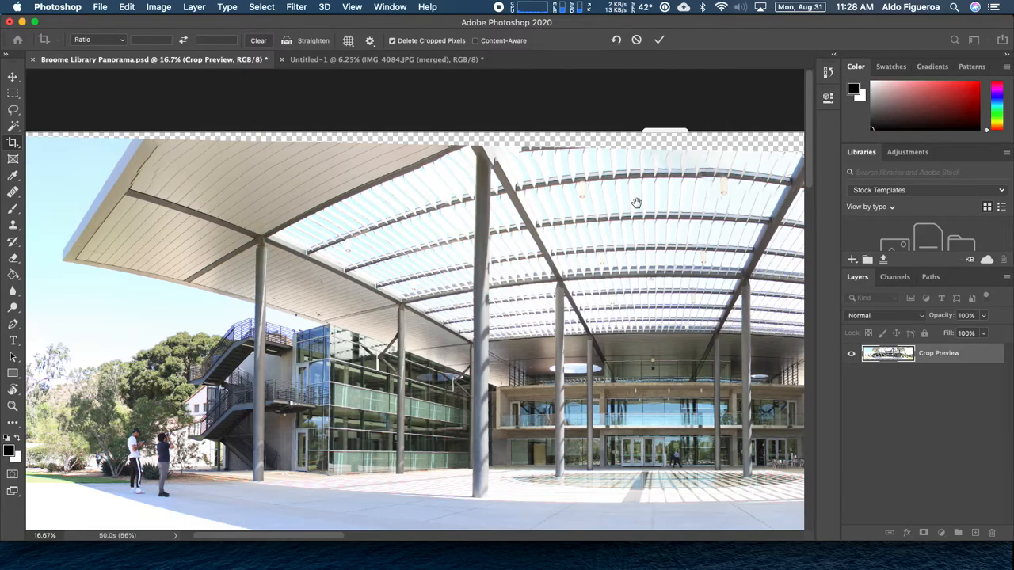
left_click_drag(633, 203, 471, 199)
left_click_drag(502, 132, 500, 162)
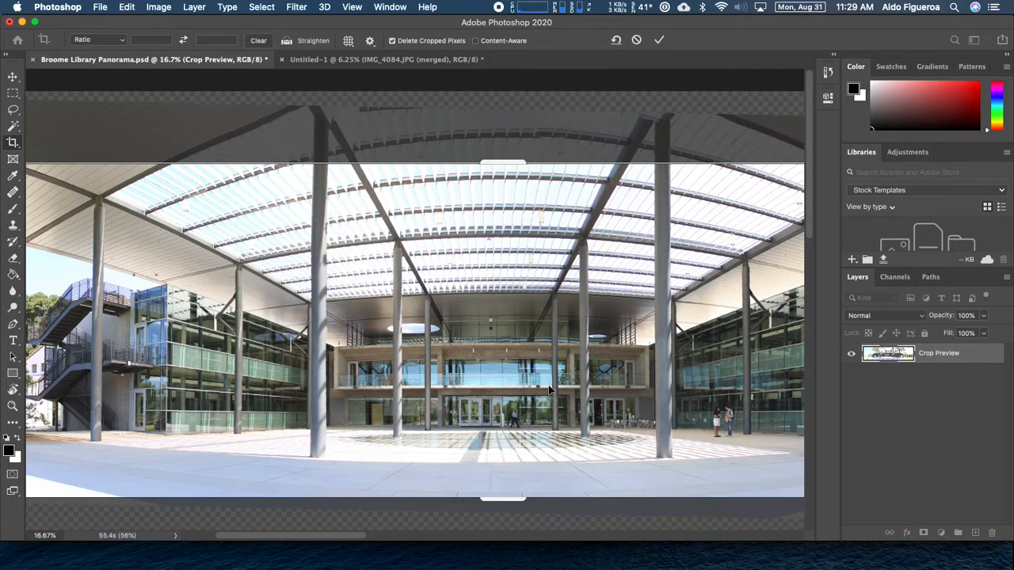
Move the crop's top edge slightly up
scroll(576, 388, "right", 5)
left_click_drag(396, 147, 399, 148)
left_click_drag(266, 209, 684, 210)
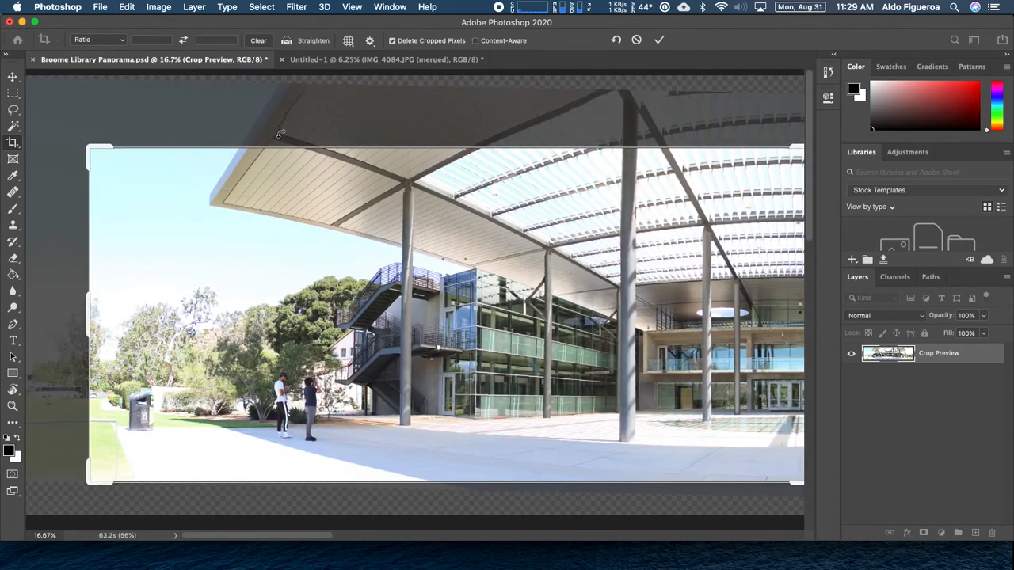
scroll(323, 209, "right", 5)
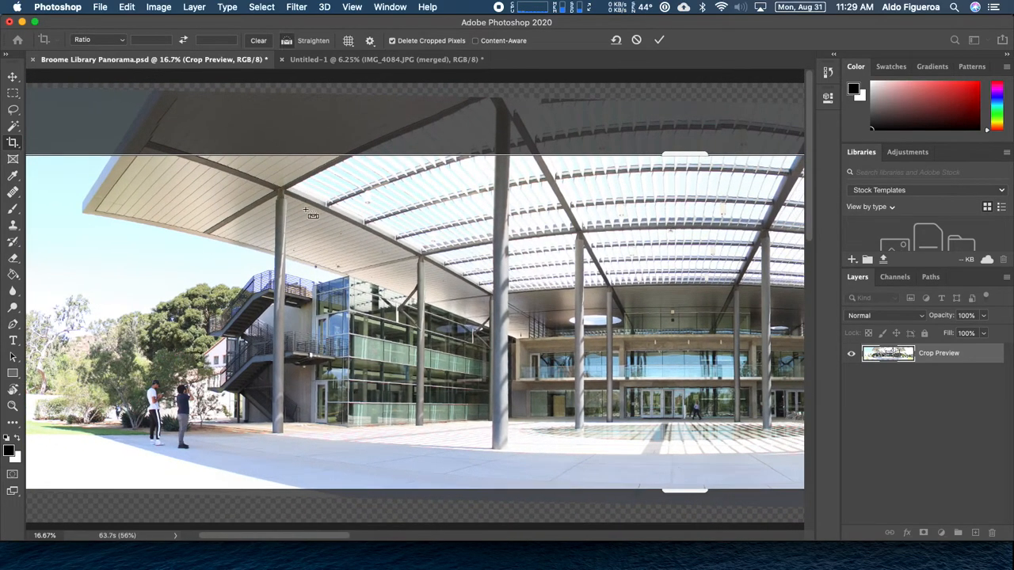
key("super+minus")
key("super+minus")
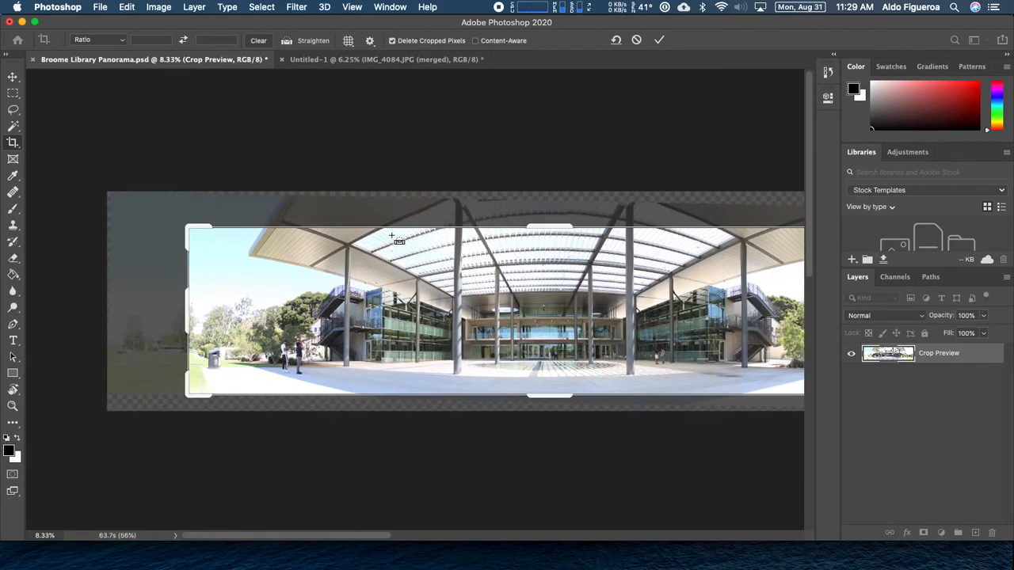
left_click_drag(680, 325, 535, 331)
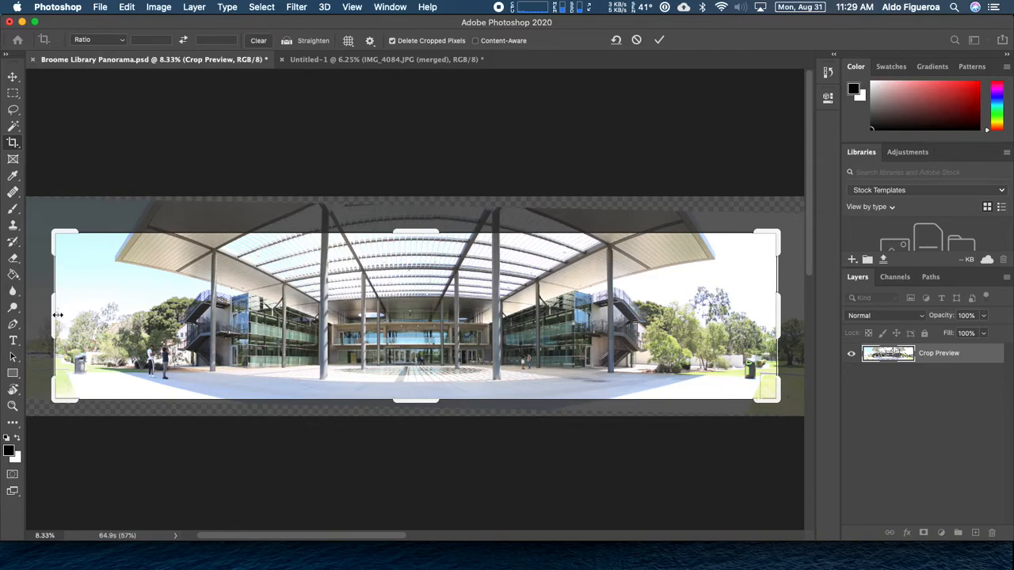
Narrow, then rewiden the crop symmetrically with Alt so both sides frame the panorama evenly
left_click_drag(54, 323, 70, 323)
left_click_drag(761, 323, 743, 321)
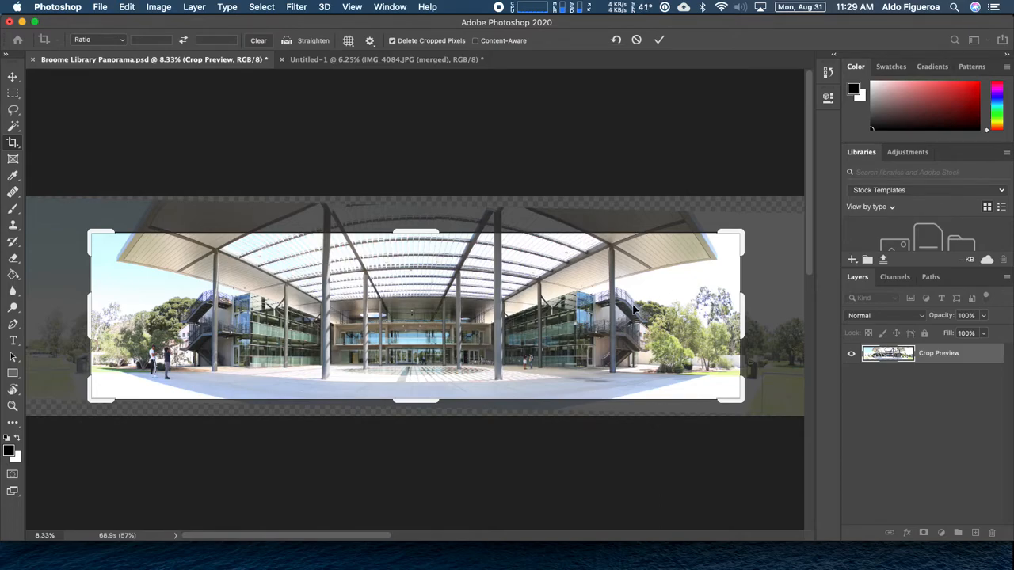
left_click_drag(743, 316, 759, 314)
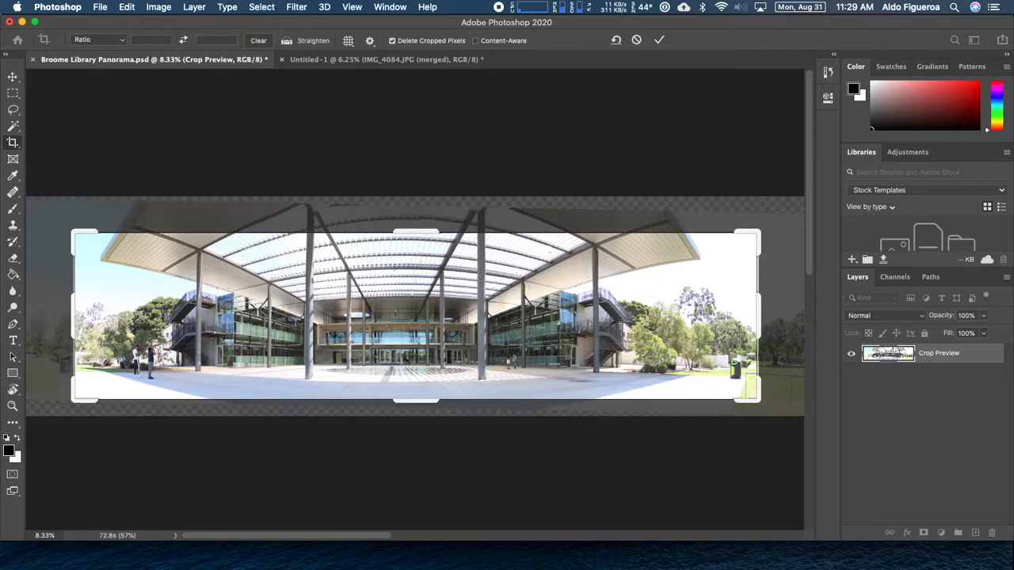
left_click_drag(74, 314, 58, 315)
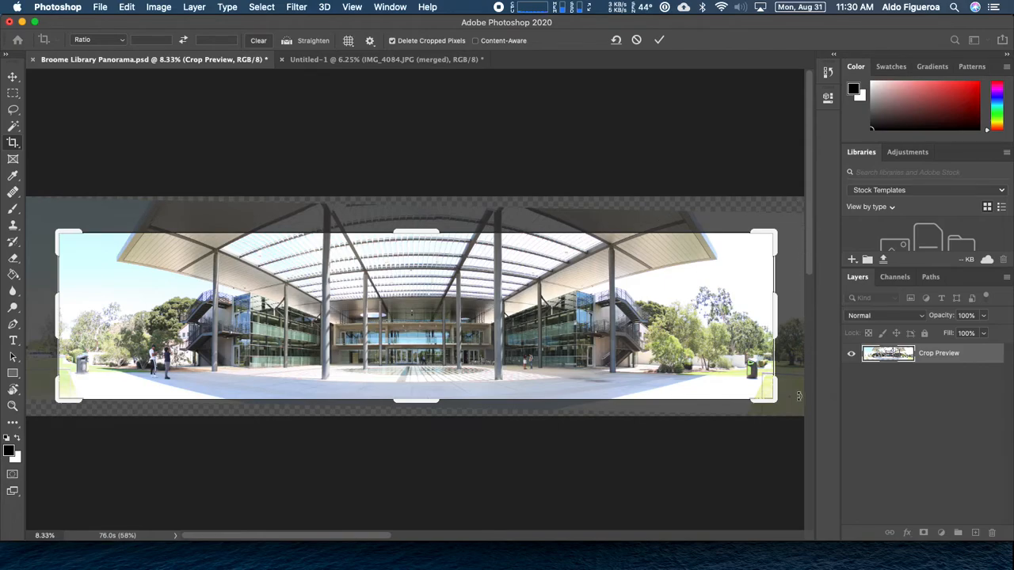
Switch off Delete Cropped Pixels and nudge the right crop edge slightly inward
left_click(391, 41)
mouse_move(769, 311)
left_mouse_down()
mouse_move(759, 316)
mouse_move(777, 317)
left_mouse_up()
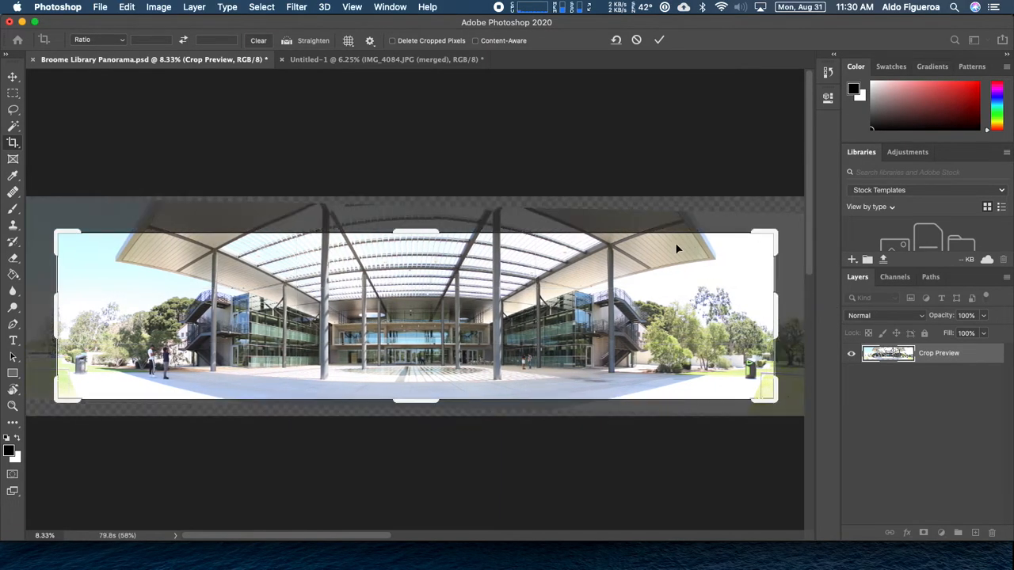
left_click(392, 41)
mouse_move(774, 309)
left_mouse_down()
mouse_move(754, 301)
mouse_move(778, 316)
left_mouse_up()
left_click(392, 41)
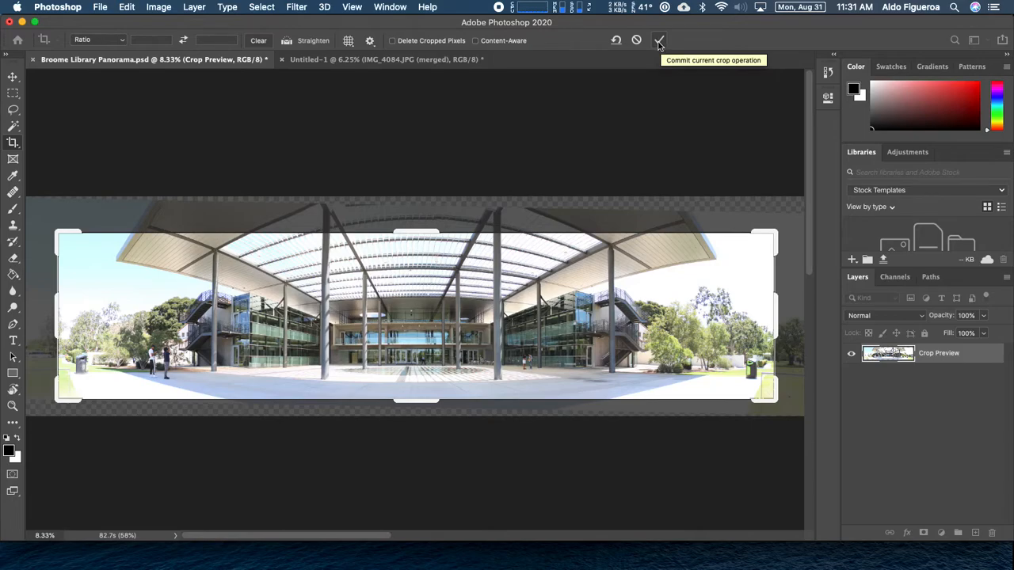
Commit the crop on the levelled panorama and save Broome Library Panorama.psd
left_click(659, 43)
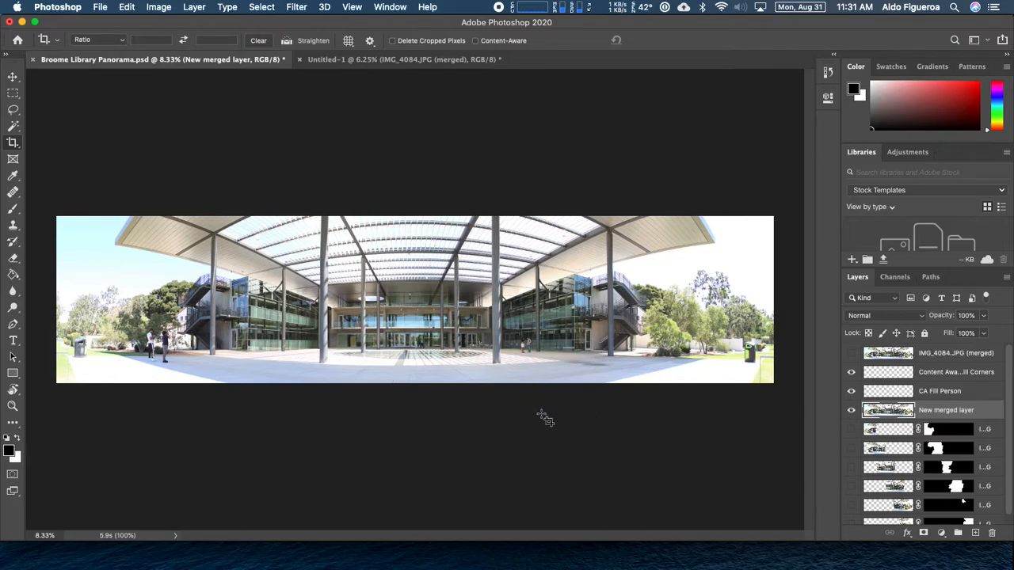
key("super")
key("super+s")
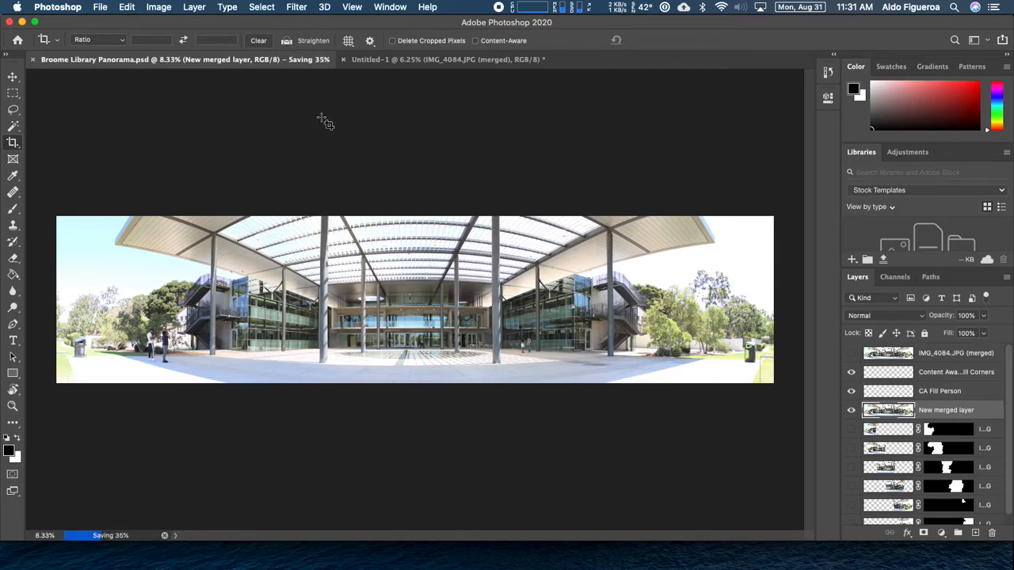